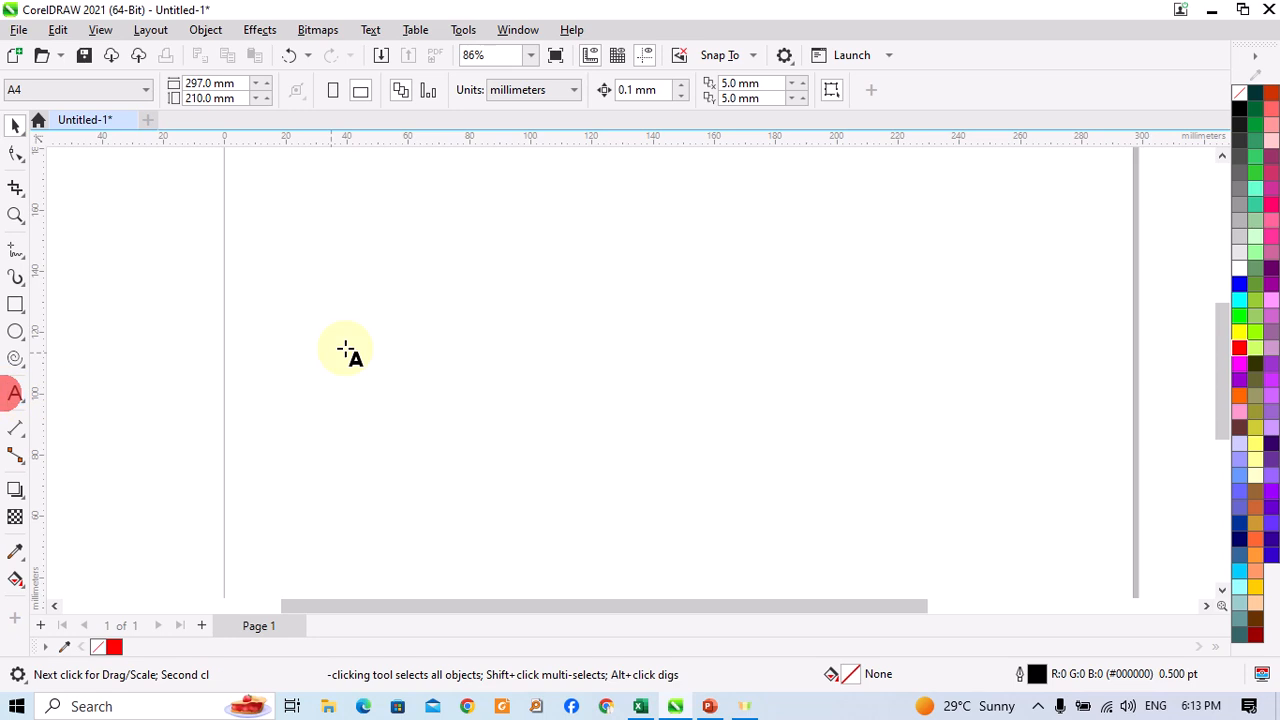
- Add the artistic text GRAPHICS, enlarge it to about 237 mm wide and centre it roughly across the page
left_click(345, 348)
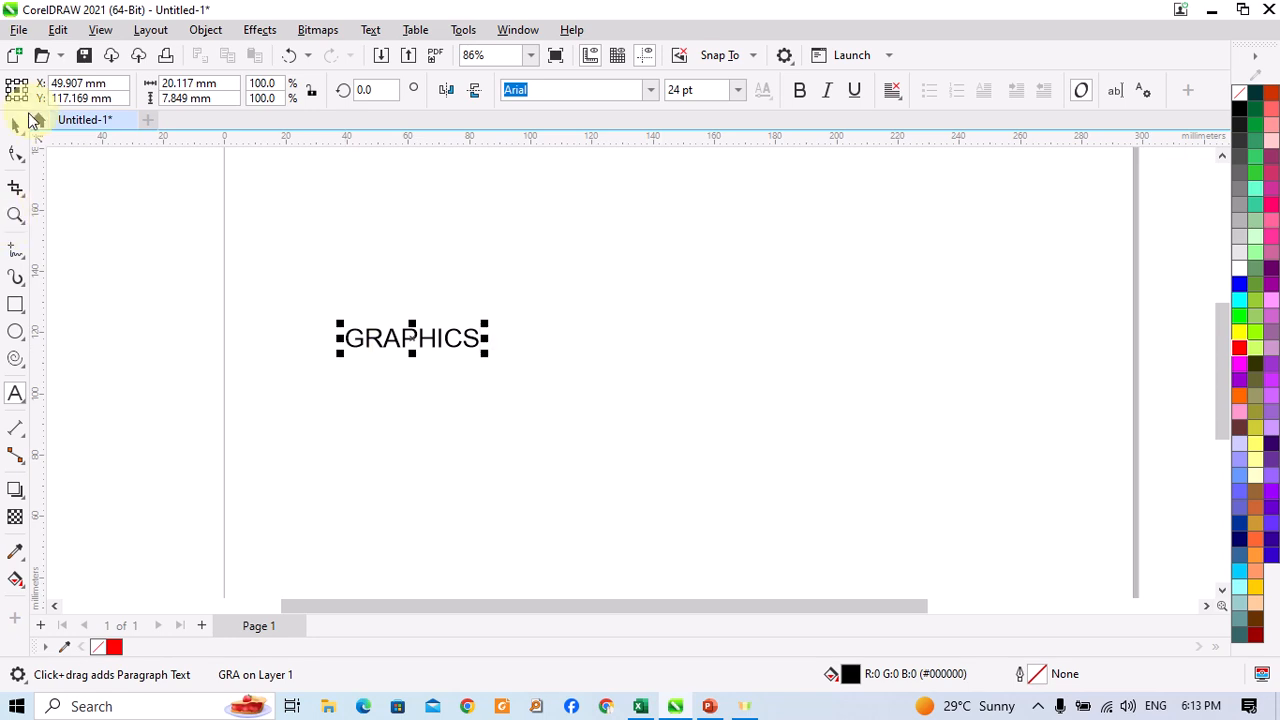
left_click(16, 120)
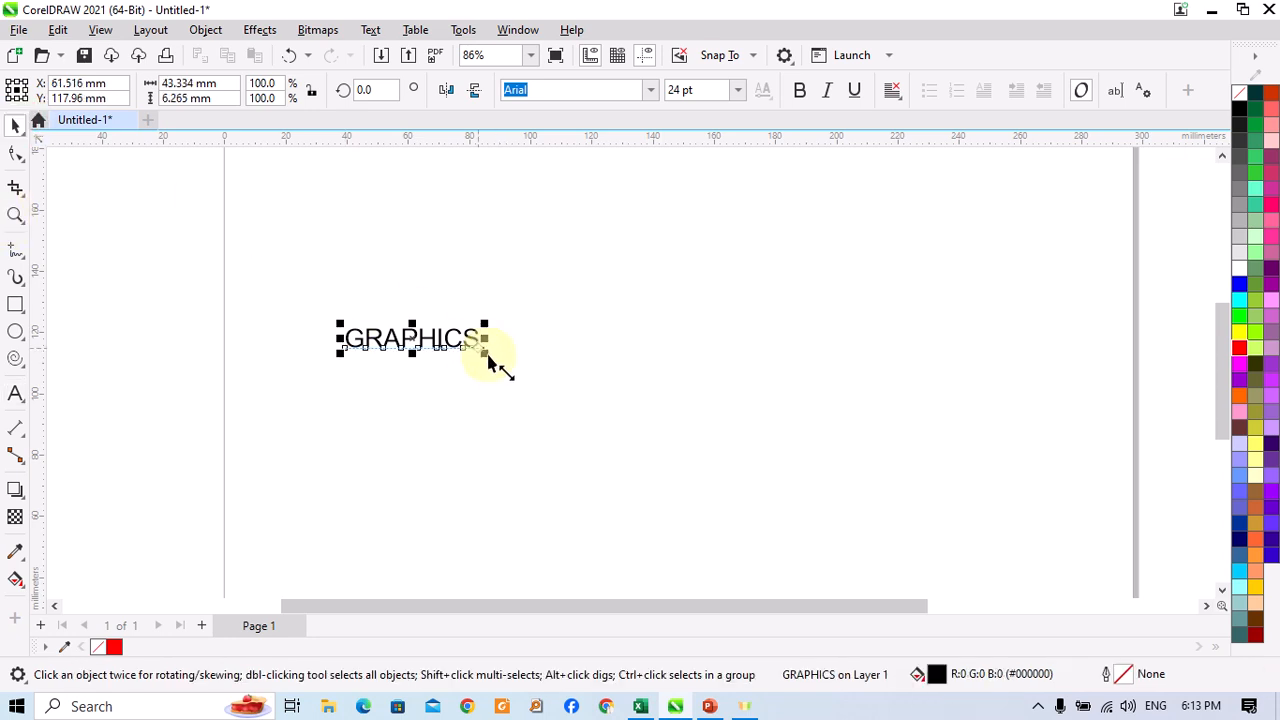
left_click_drag(490, 362, 1086, 543)
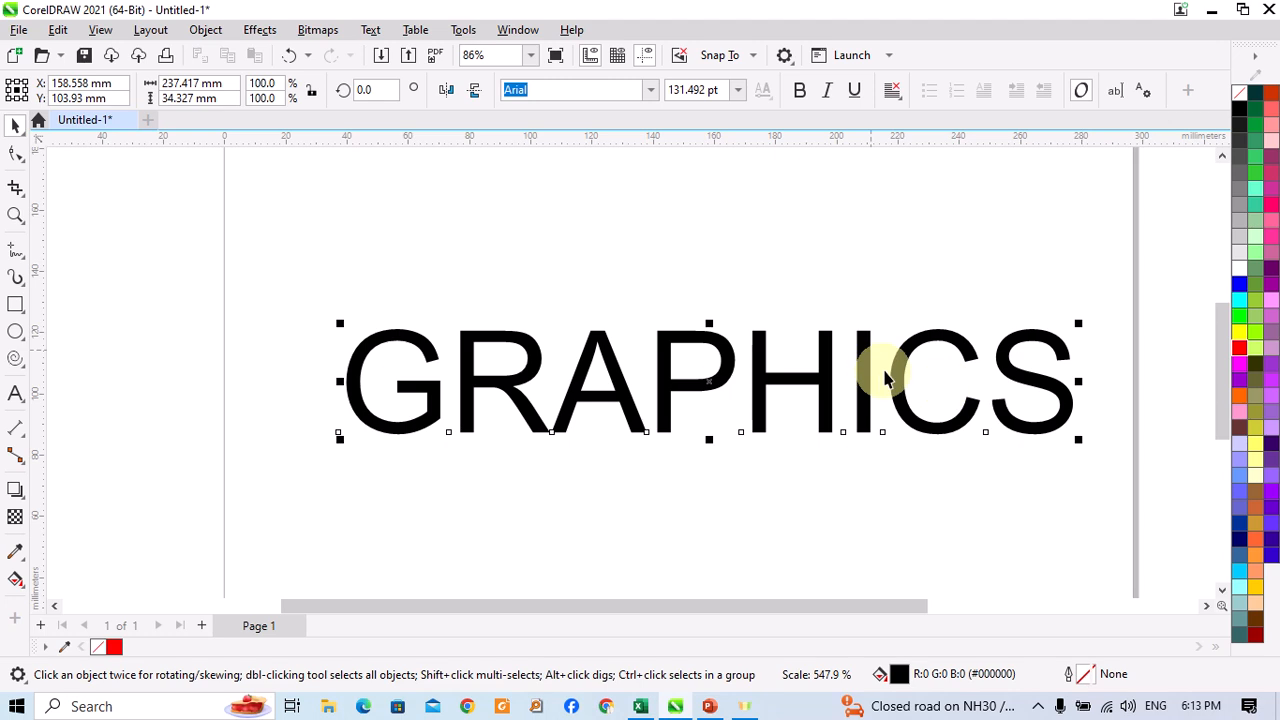
left_click_drag(894, 377, 823, 339)
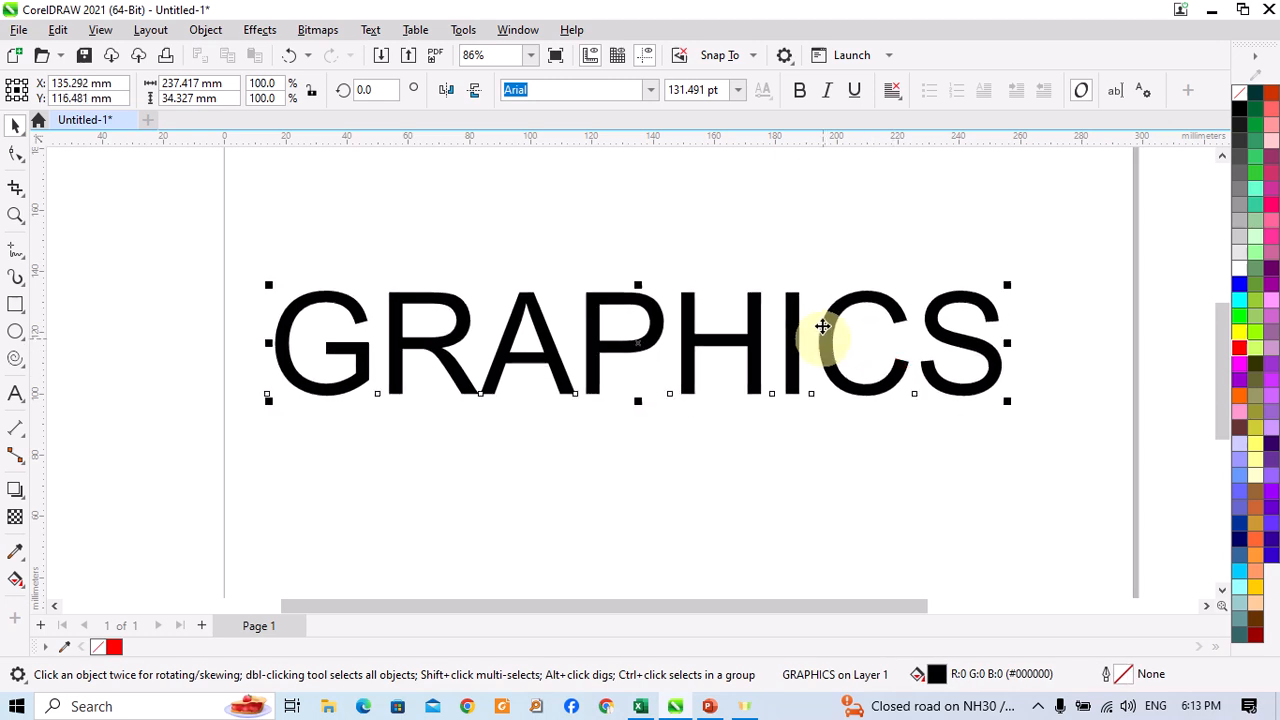
- Set the text's font to BahamasHeavy, enlarge it to about 261 mm wide and move it higher on the page
left_click(651, 89)
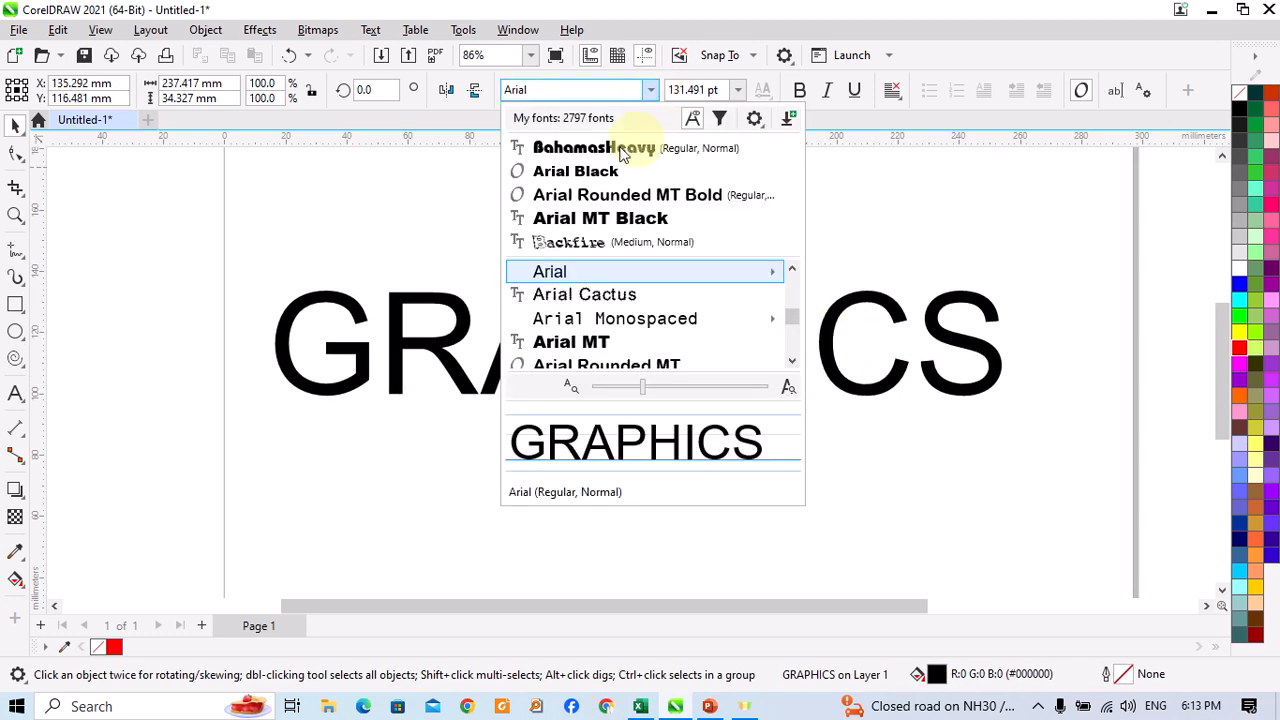
left_click(606, 150)
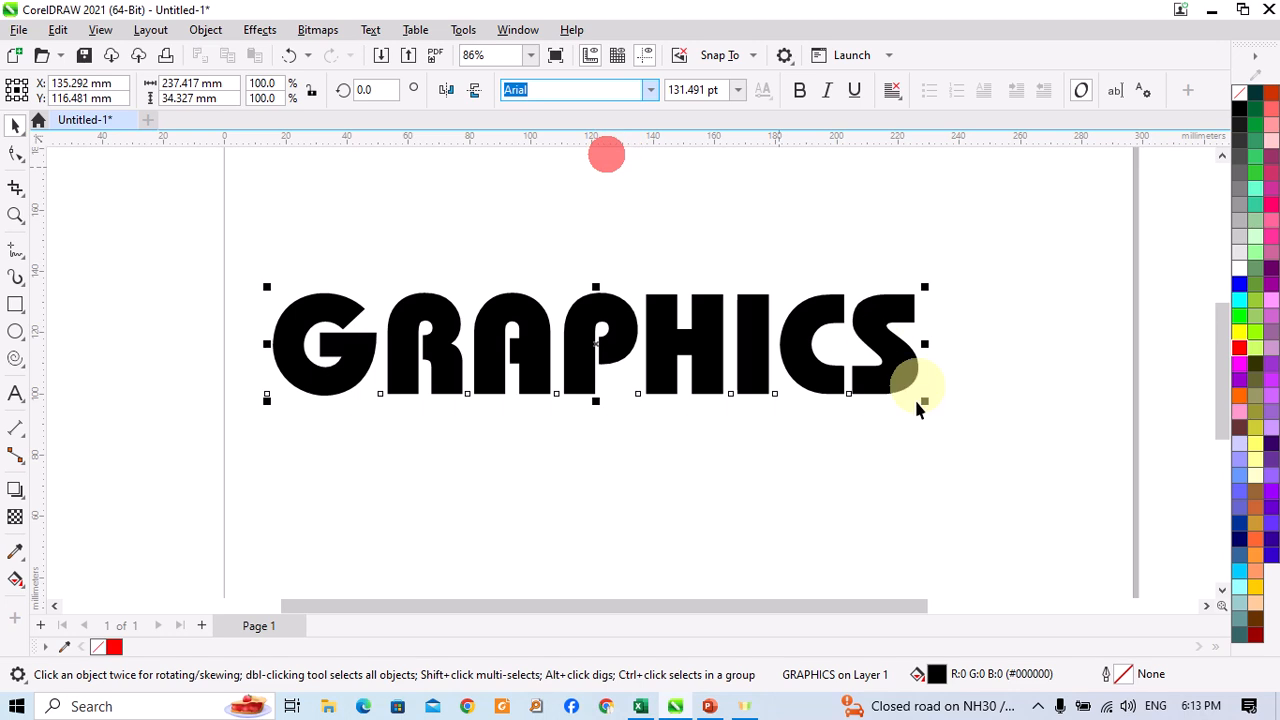
left_click_drag(928, 400, 1088, 488)
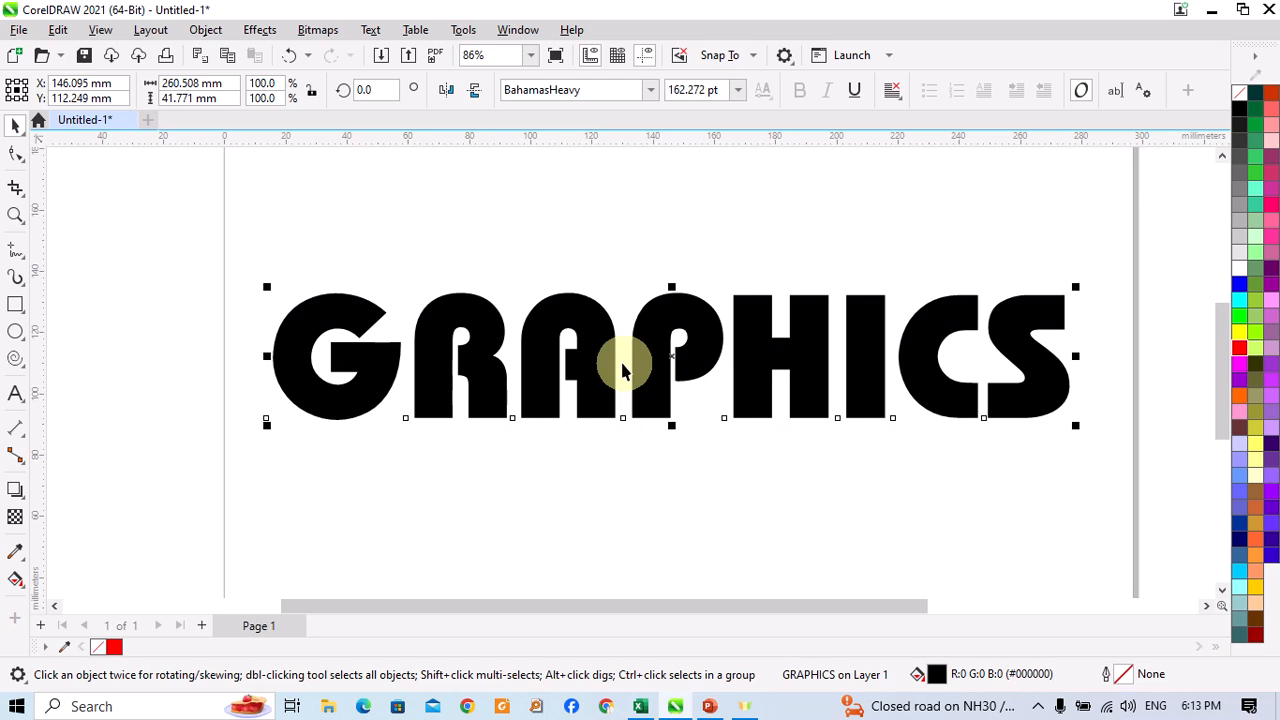
left_click_drag(606, 345, 607, 283)
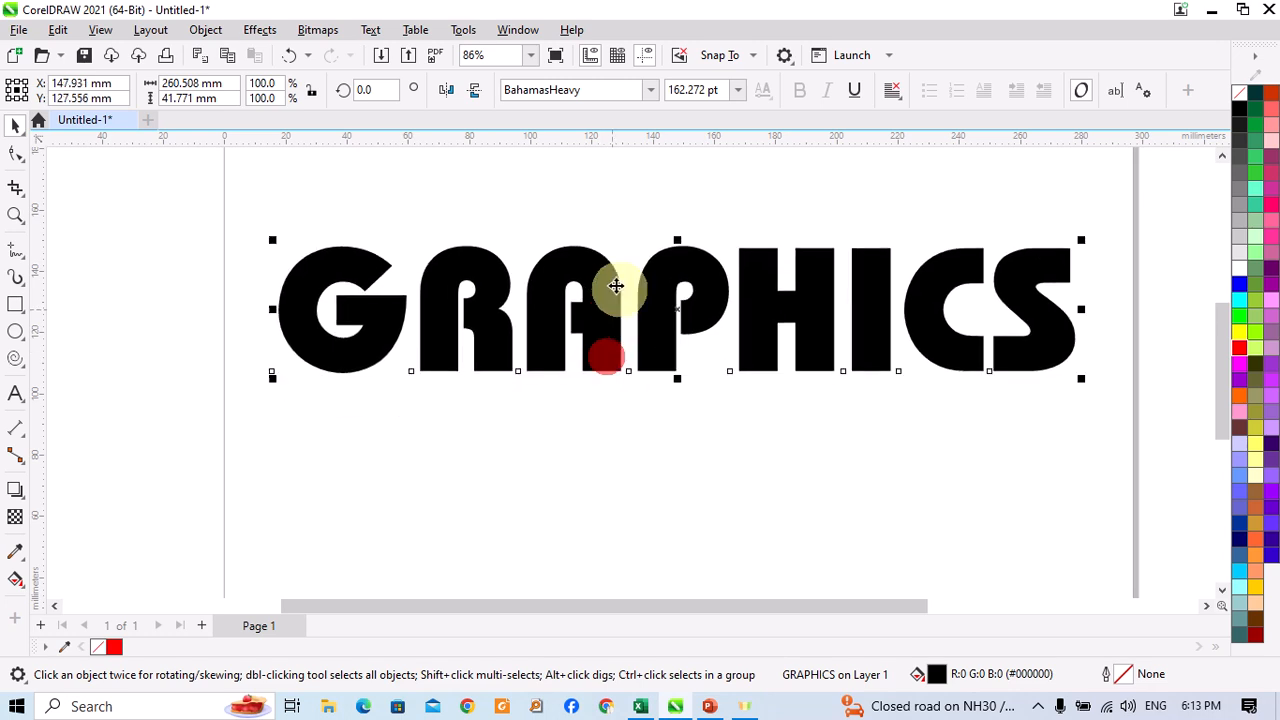
- Convert the text to a 300 dpi RGB Color (24-bit) bitmap with anti-aliasing and a transparent background
left_click(322, 30)
left_click(368, 54)
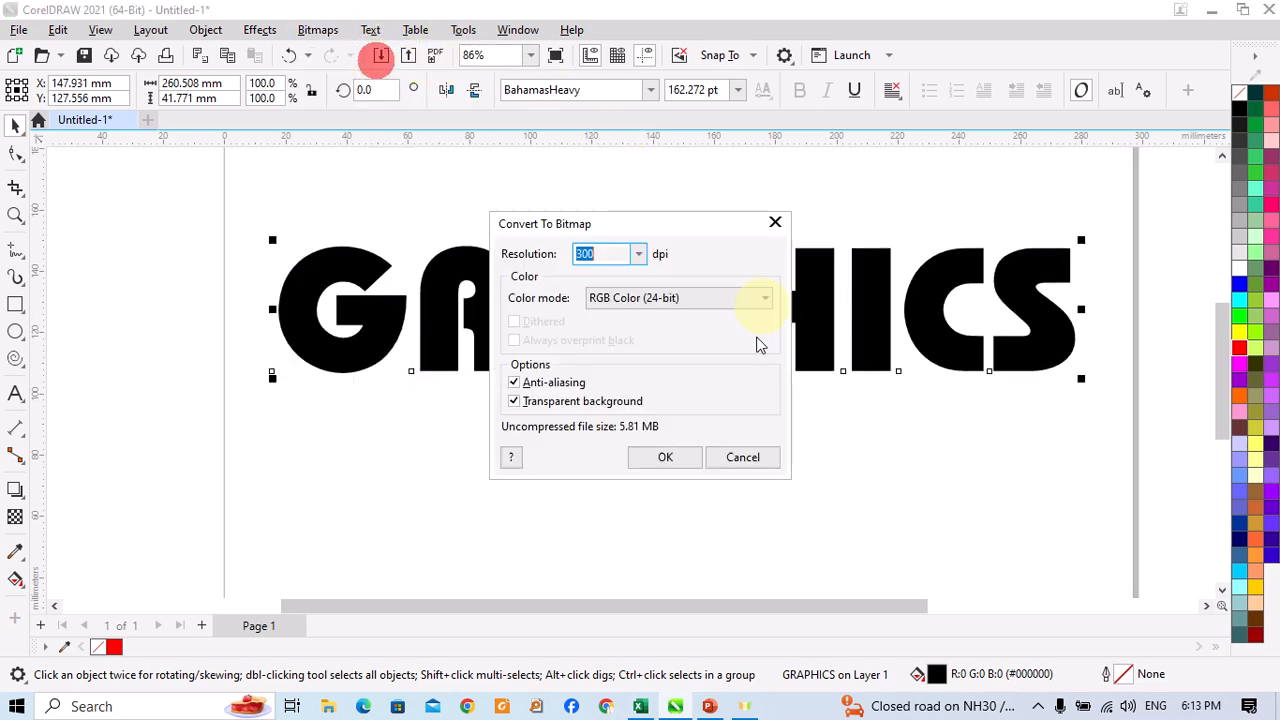
left_click(667, 463)
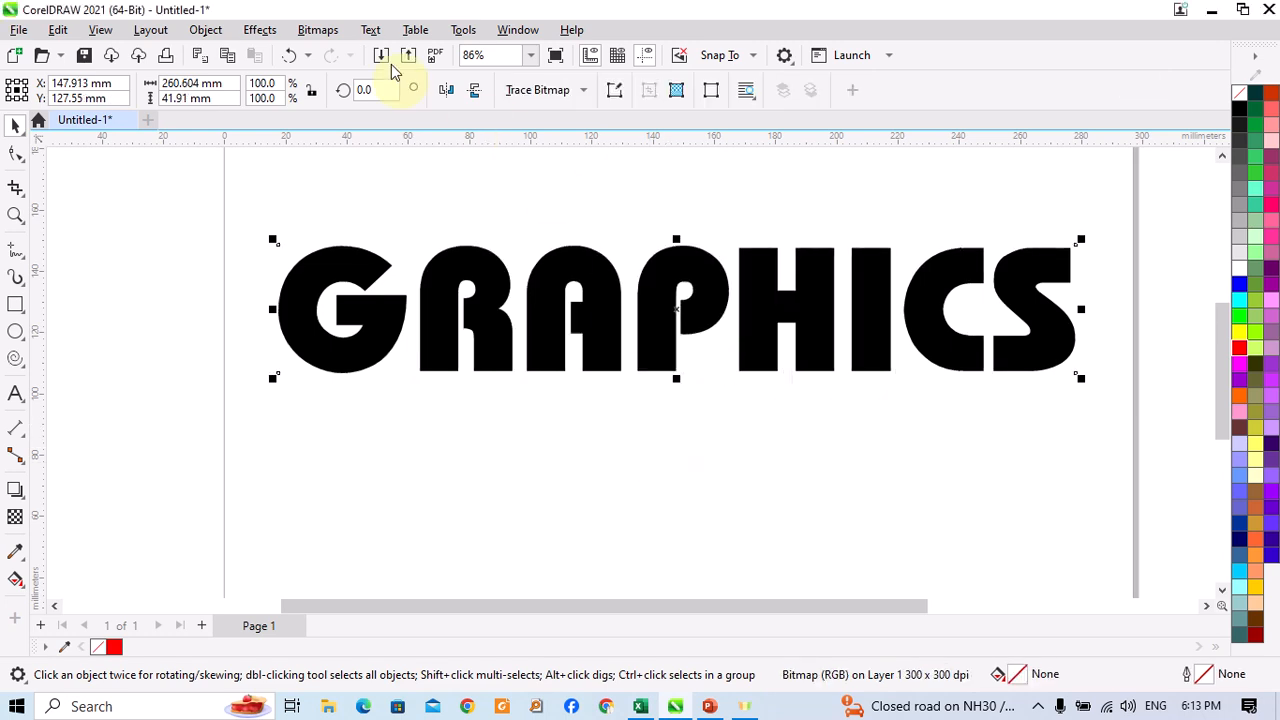
- Apply the Wet Paint distortion to the bitmap with wetness 50 and percent 100
left_click(272, 34)
mouse_move(312, 357)
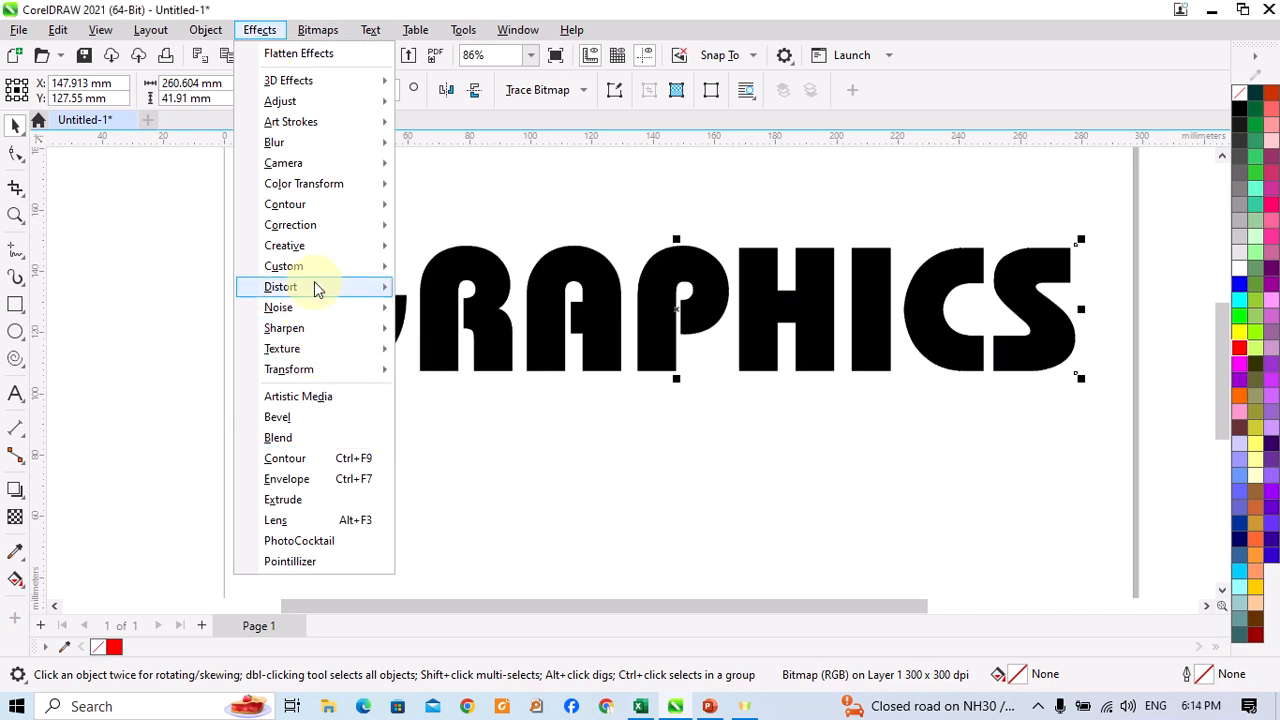
mouse_move(314, 287)
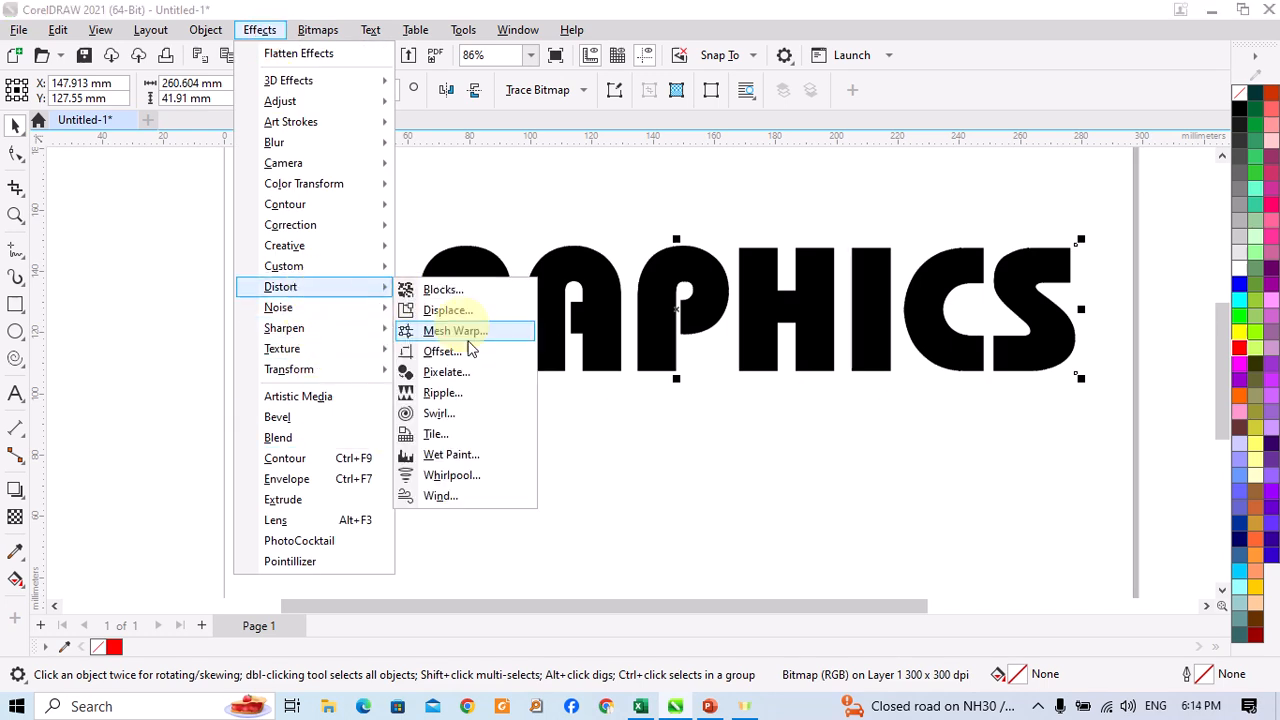
left_click(470, 460)
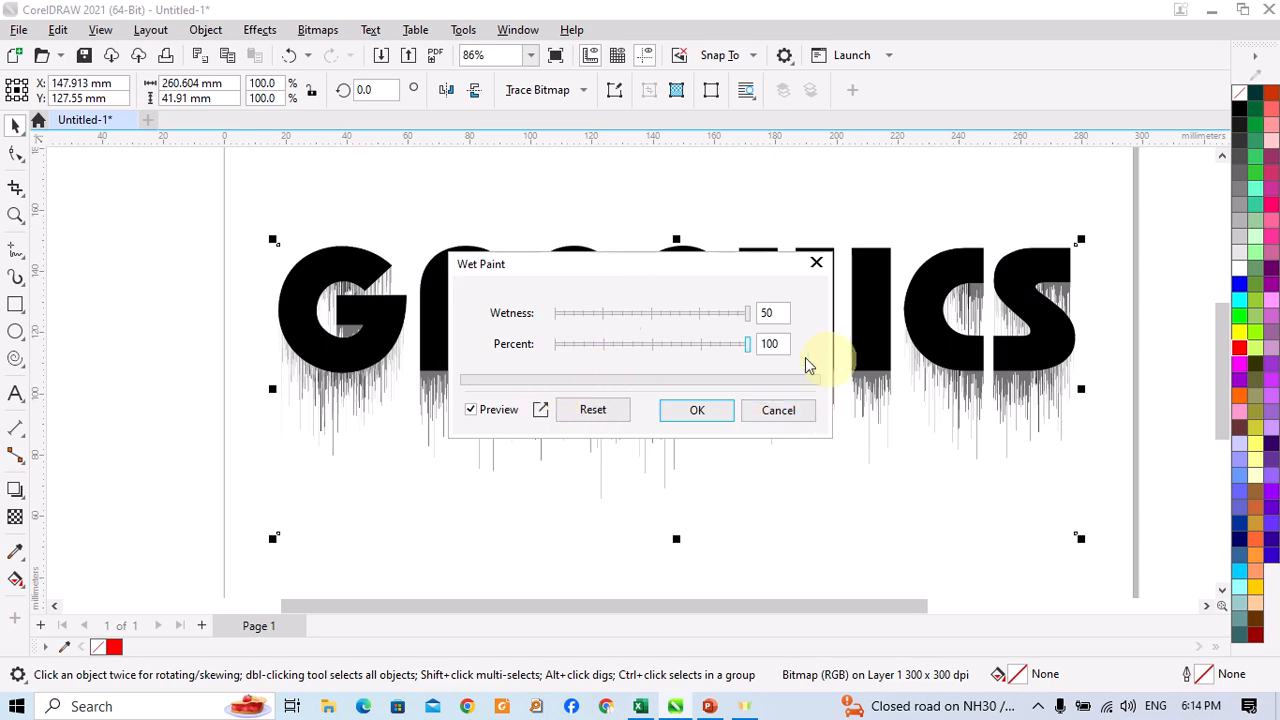
left_click(688, 410)
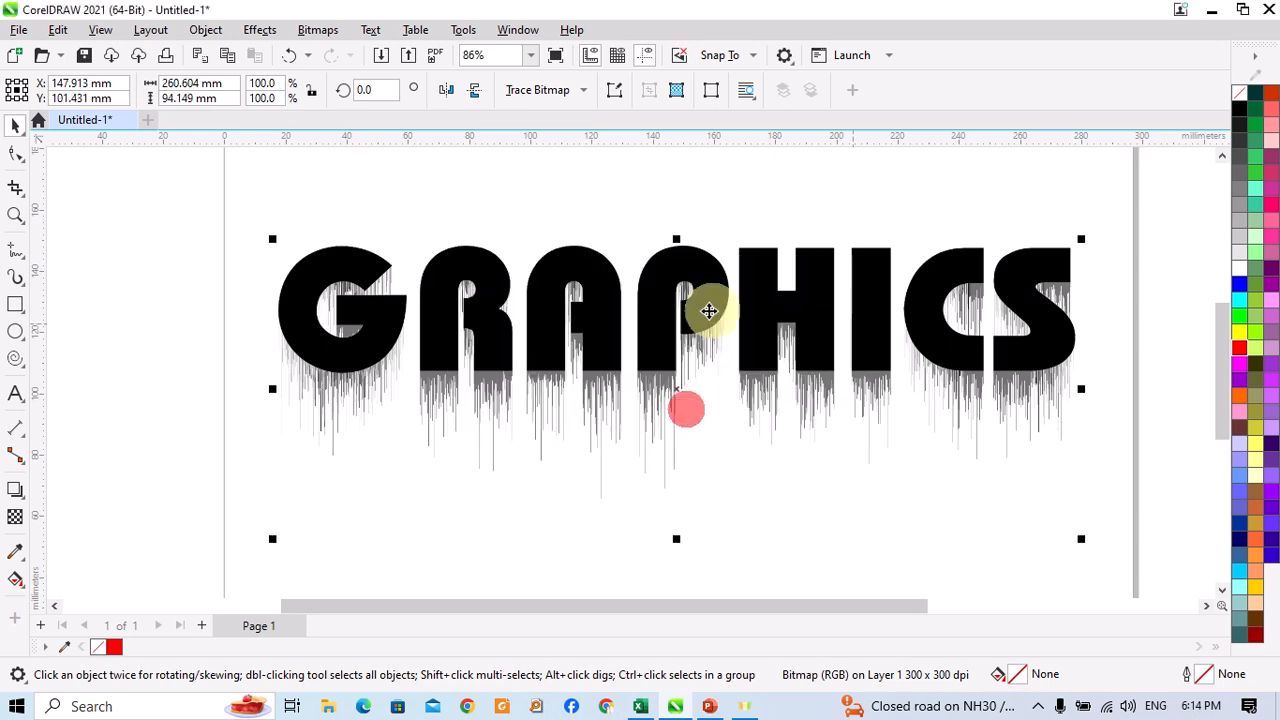
- Move the dripping bitmap up the page so its centre sits at about X 145 mm, Y 118 mm
left_click_drag(654, 322, 657, 263)
scroll(803, 320, "down", 2)
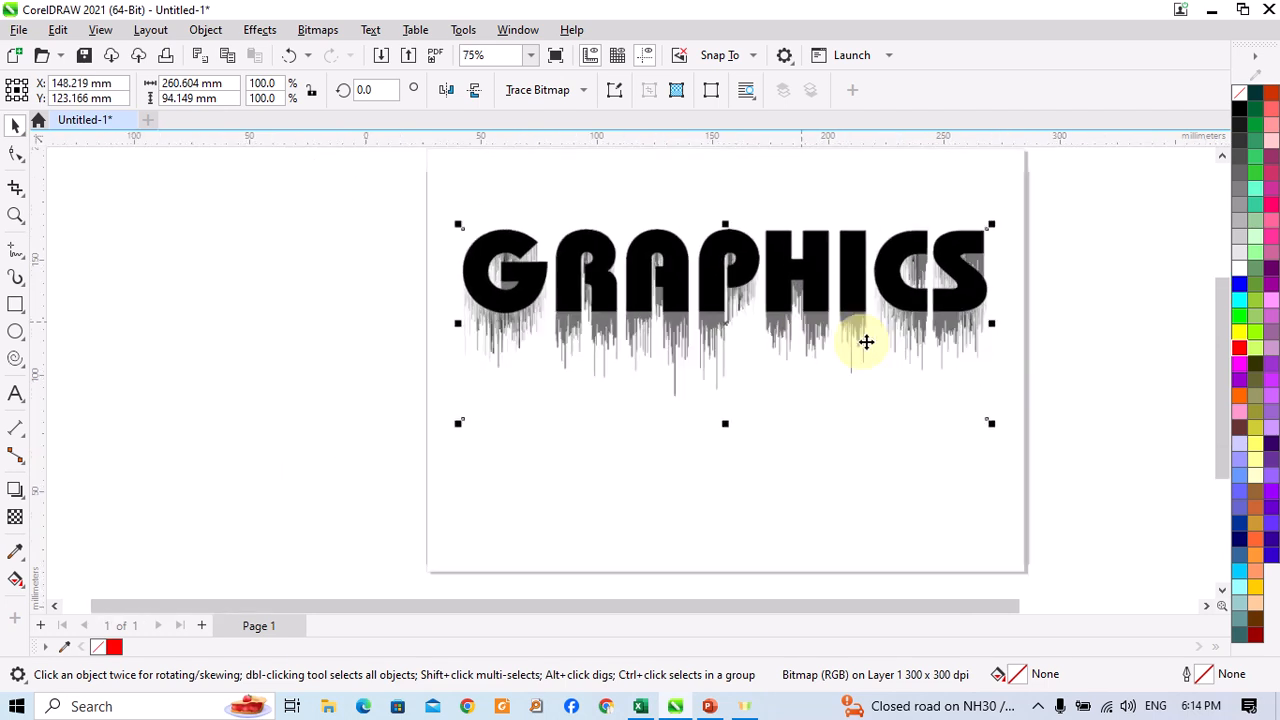
scroll(870, 340, "up", 2)
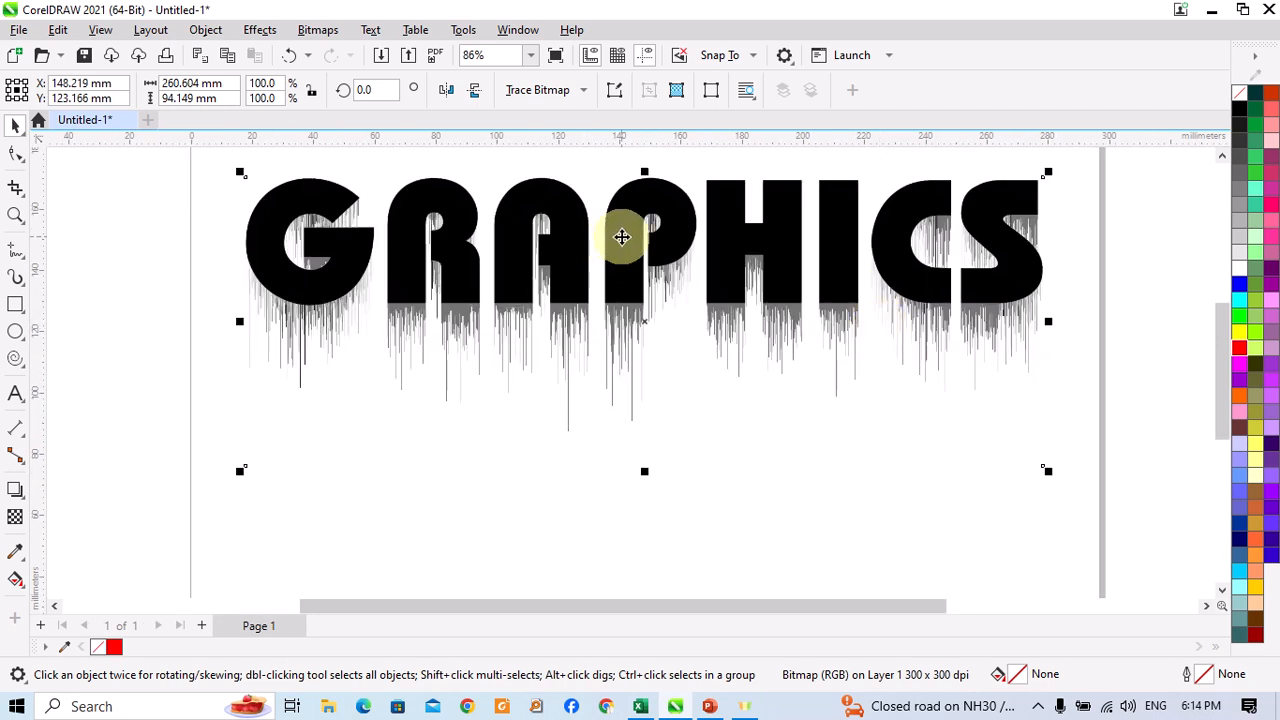
mouse_move(622, 236)
left_mouse_down()
mouse_move(608, 277)
mouse_move(612, 251)
left_mouse_up()
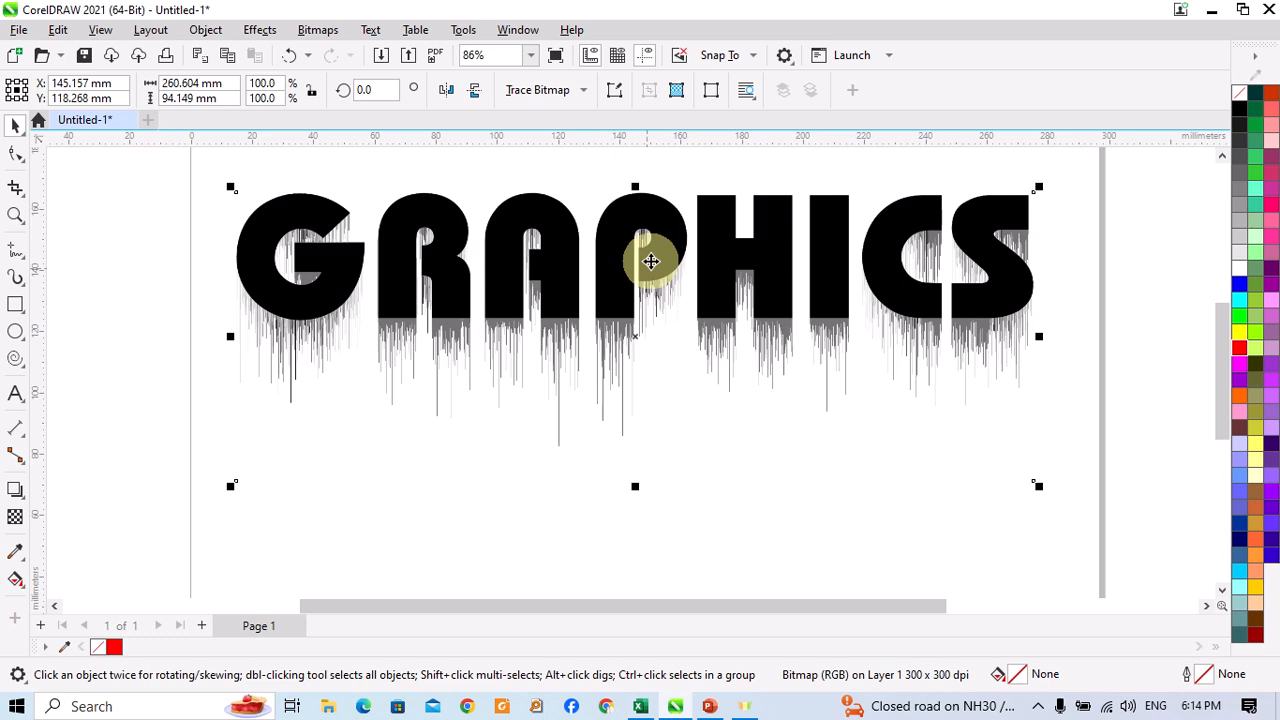
- Outline-trace the bitmap as line art with smoothing 25, automatic background removal and merged adjacent objects, keeping the original
left_click(316, 29)
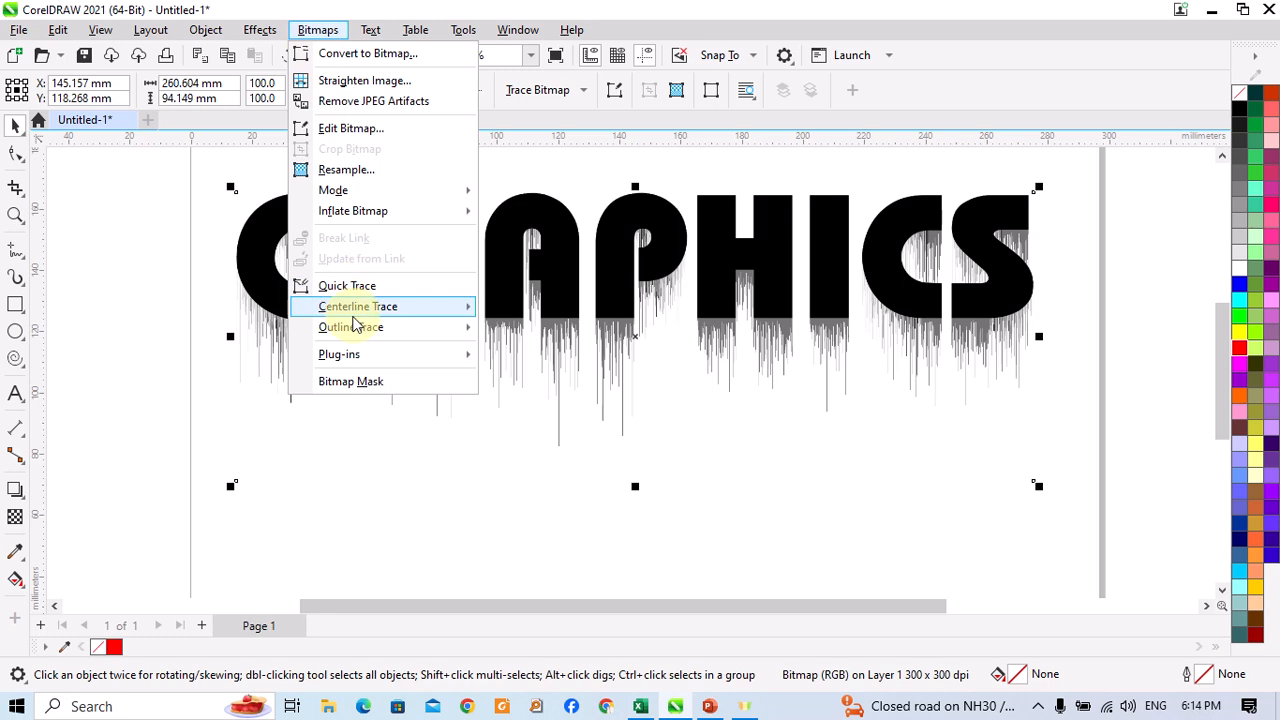
mouse_move(366, 329)
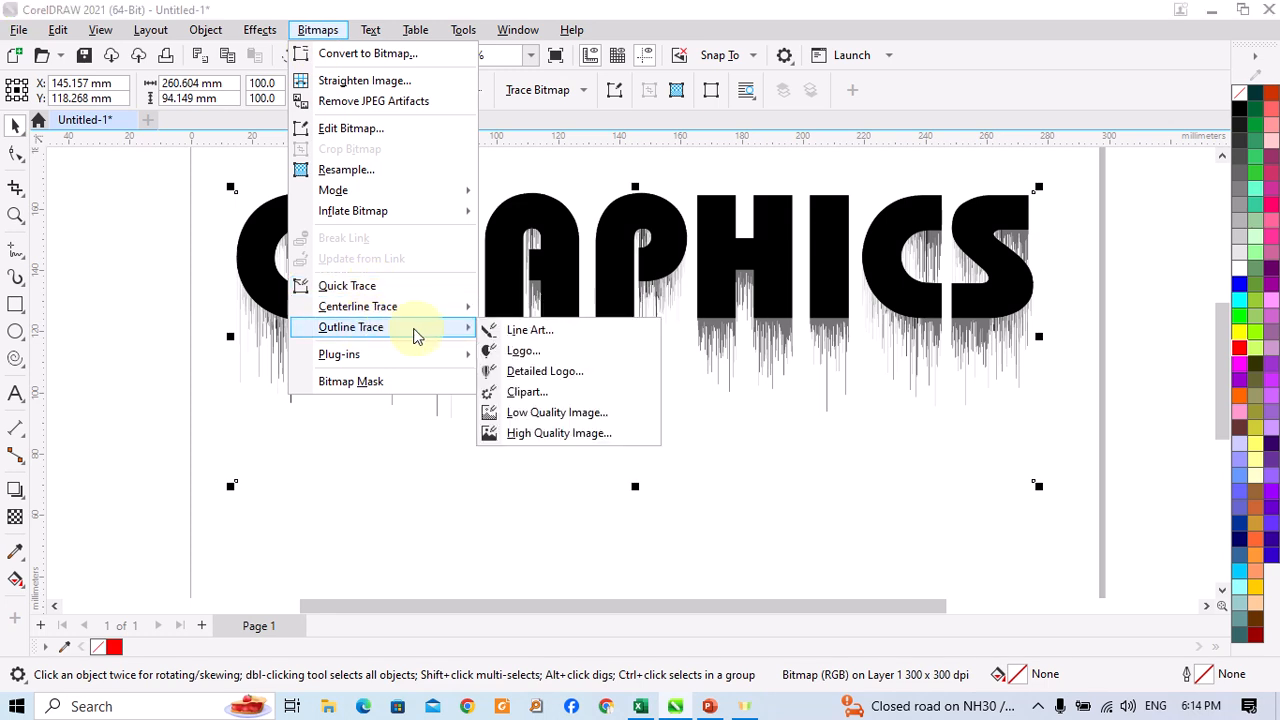
left_click(540, 331)
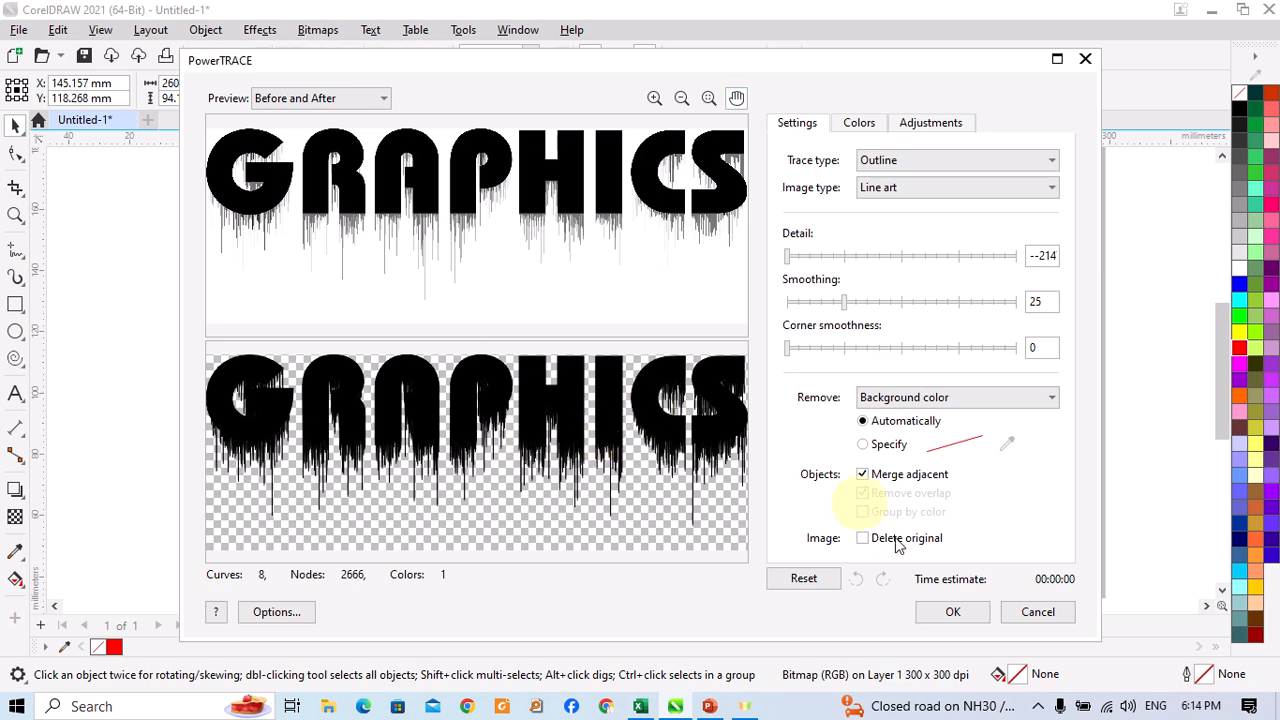
left_click(952, 612)
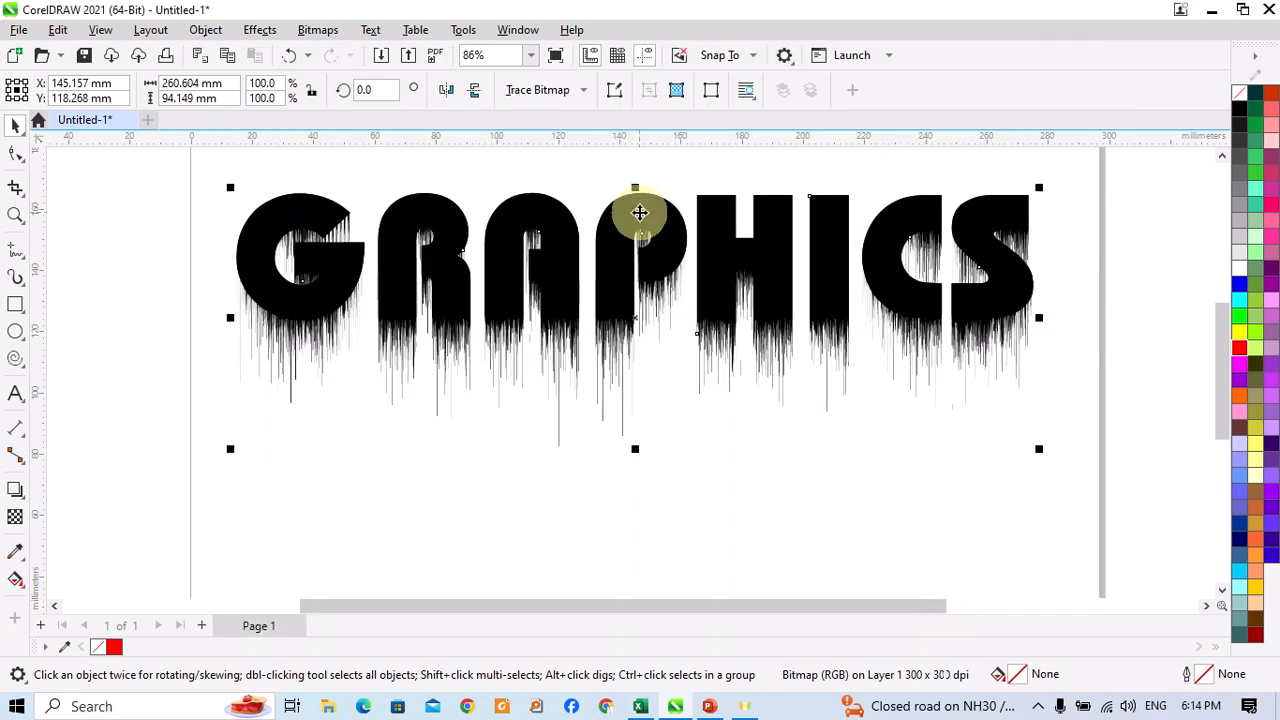
- Move the traced lettering below the original bitmap and delete the original bitmap
left_click(105, 193)
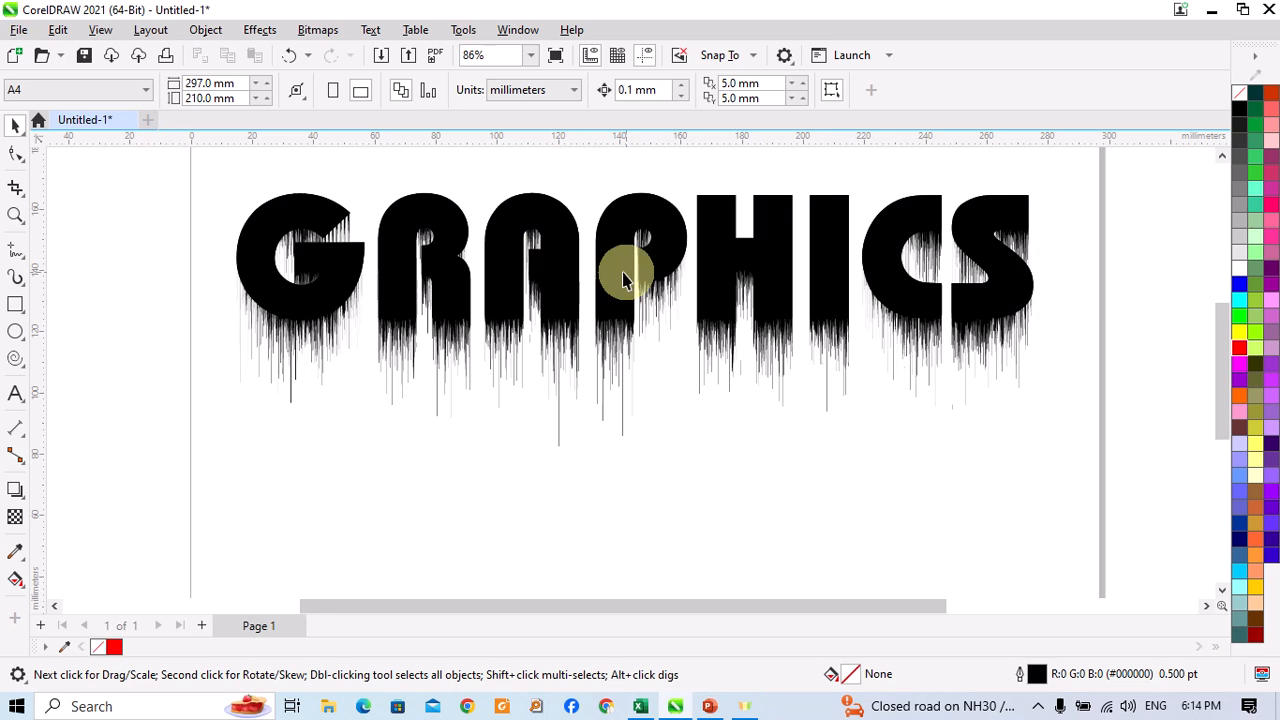
mouse_move(620, 272)
left_mouse_down()
mouse_move(600, 449)
mouse_move(615, 470)
left_mouse_up()
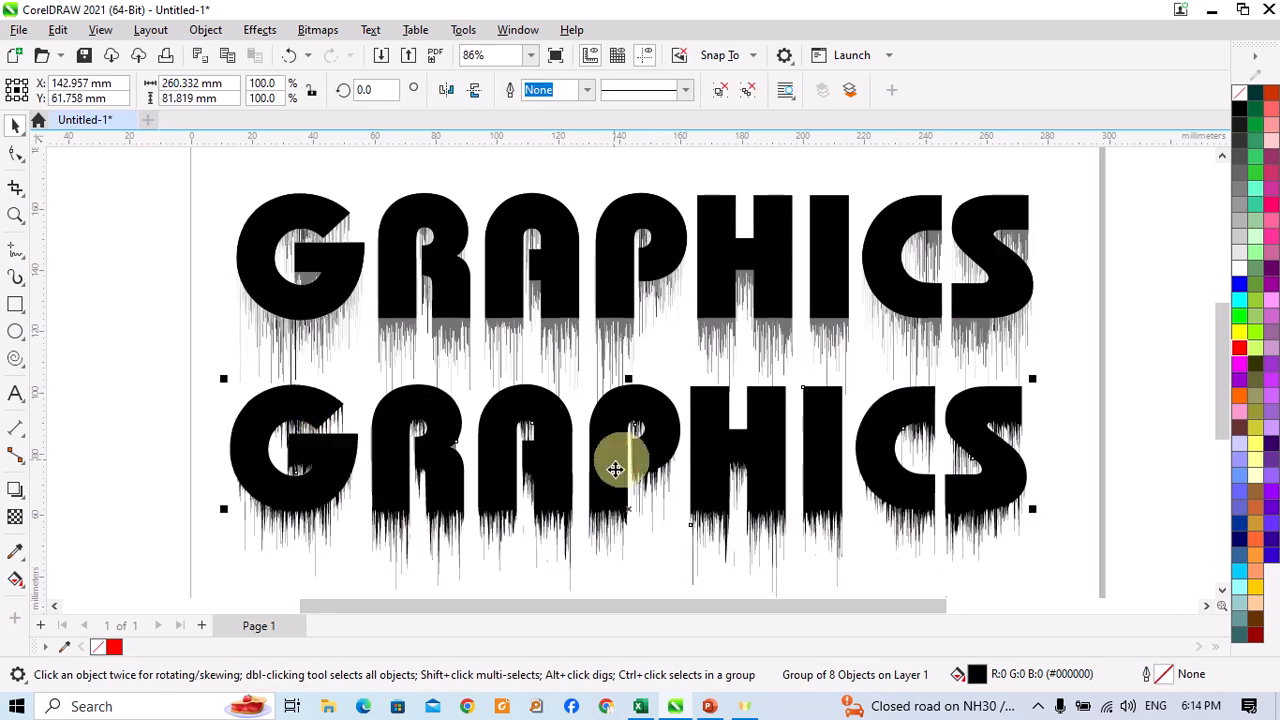
left_click(630, 215)
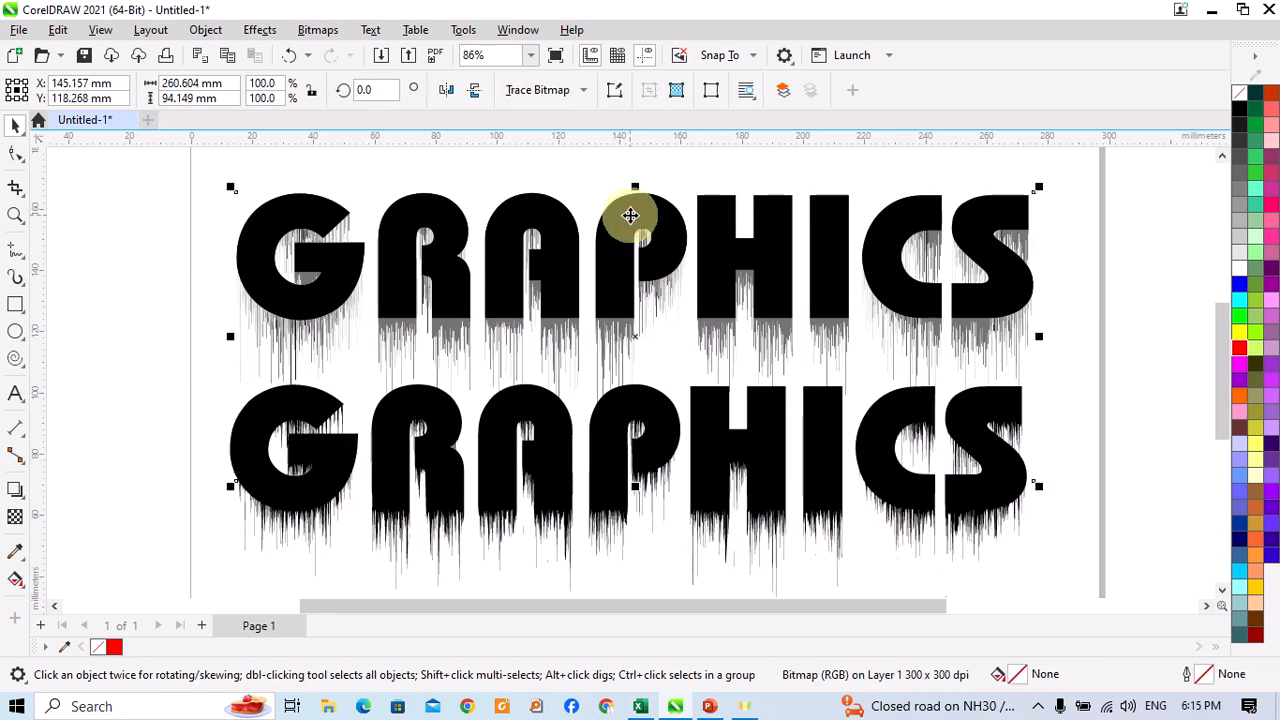
key("Delete")
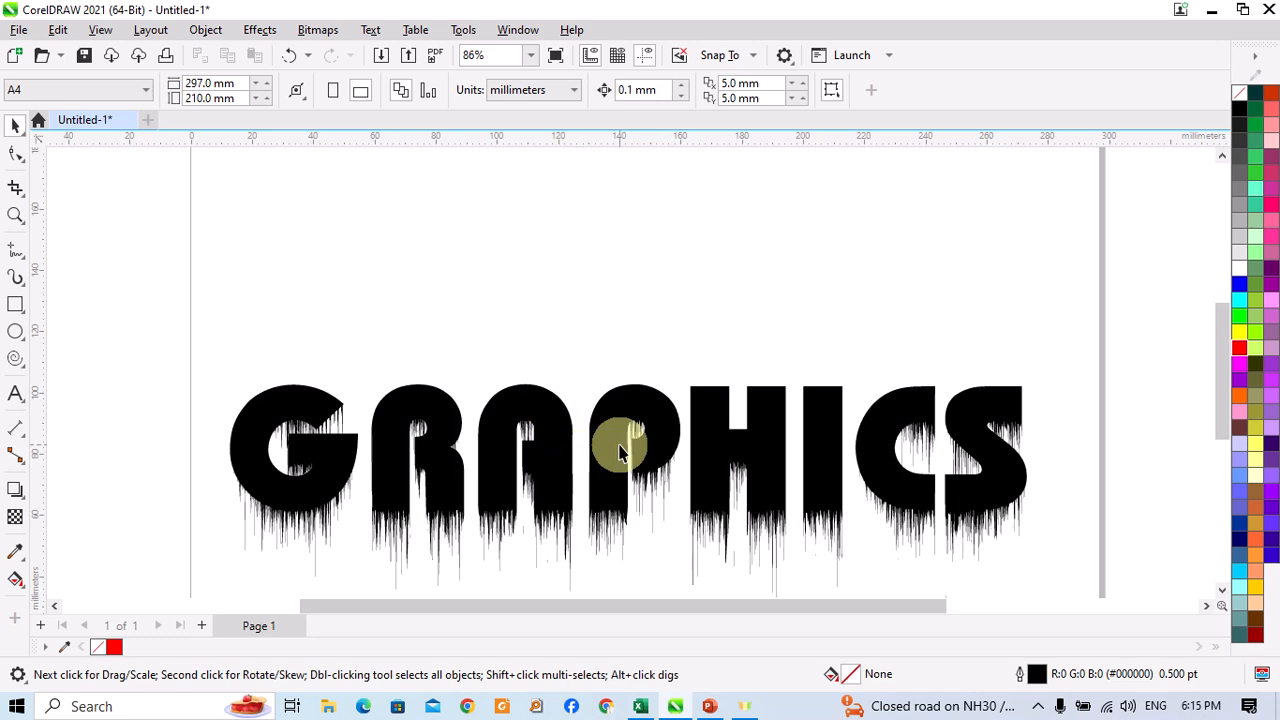
- Move the traced lettering up to the upper part of the page, centred at about X 140 mm, Y 125 mm, and deselect it
mouse_move(618, 452)
left_mouse_down()
mouse_move(623, 286)
mouse_move(609, 243)
left_mouse_up()
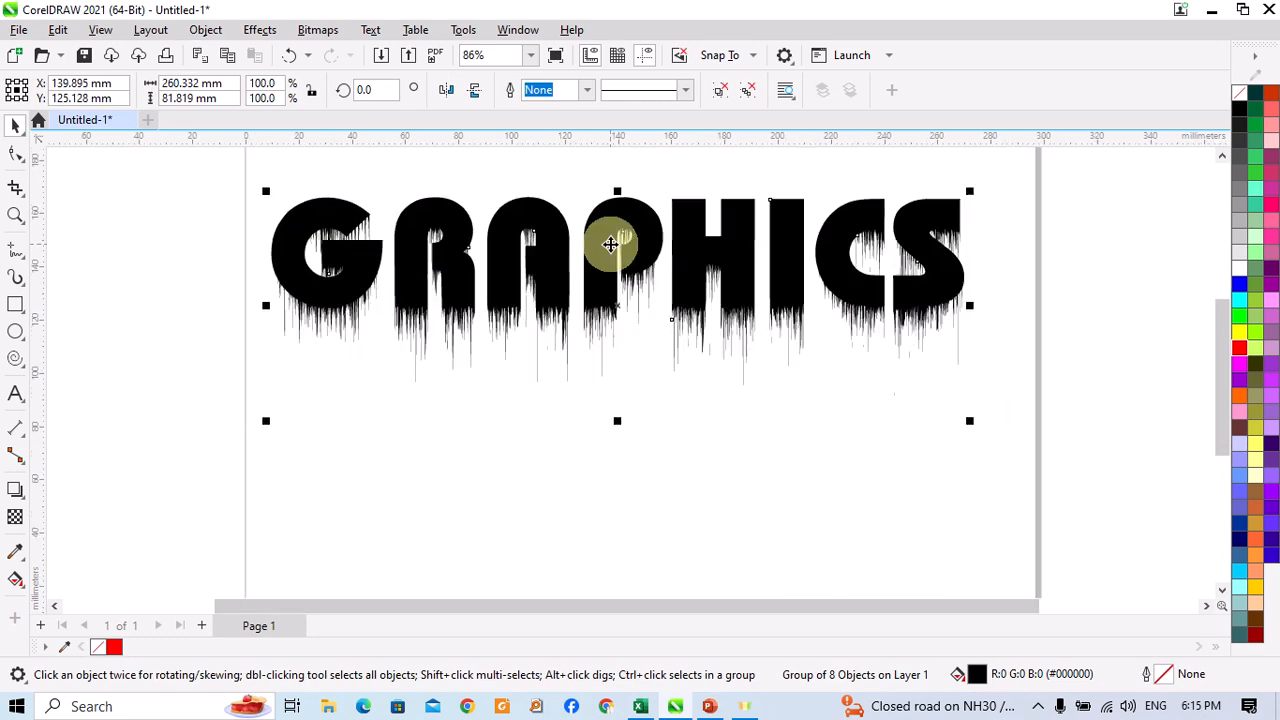
scroll(651, 271, "down", 3)
scroll(657, 271, "up", 1)
mouse_move(606, 10)
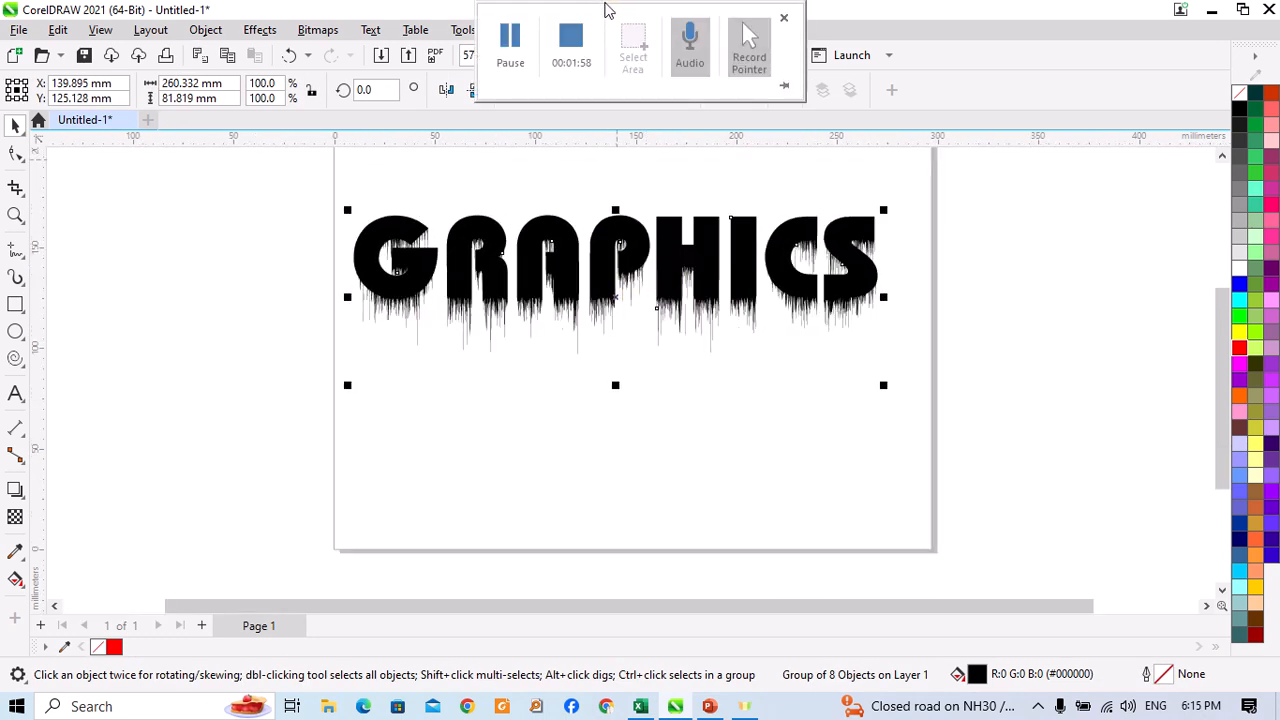
left_click(737, 466)
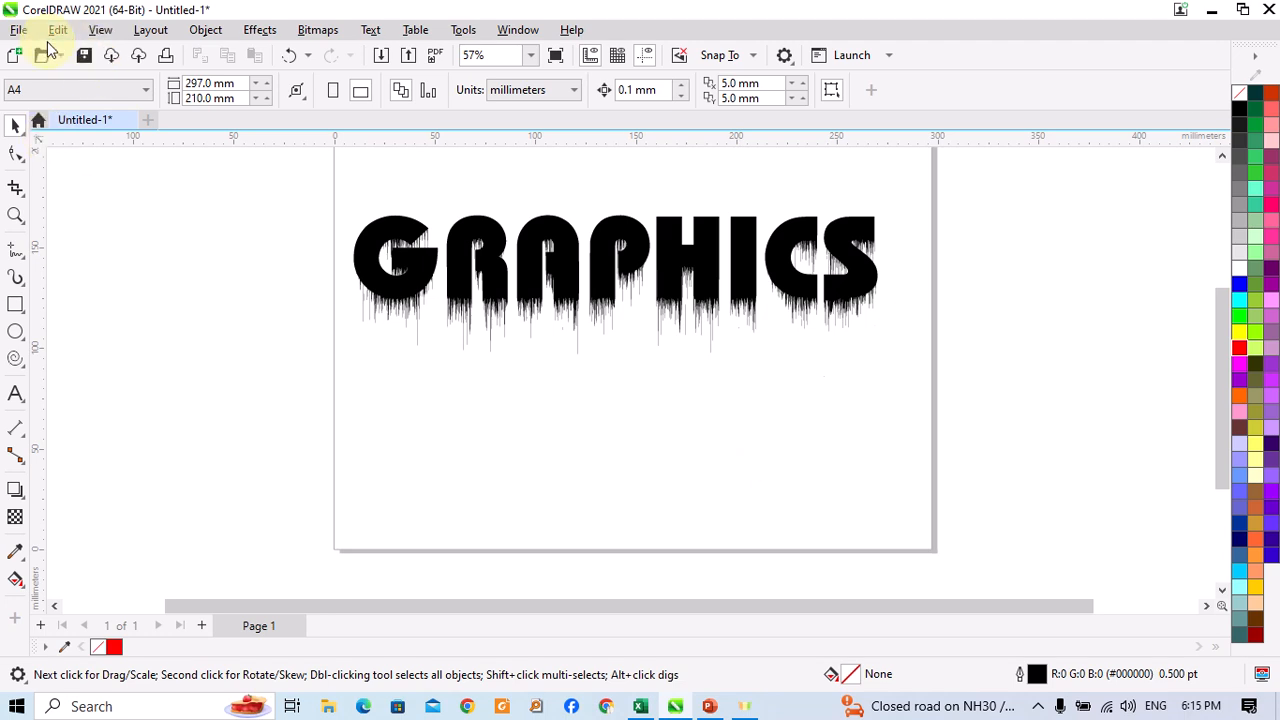
- Import cascade-boat-clean-china-natural-rural.jpg from Downloads at about 285 mm wide and position it below the lettering
key("ctrl+i")
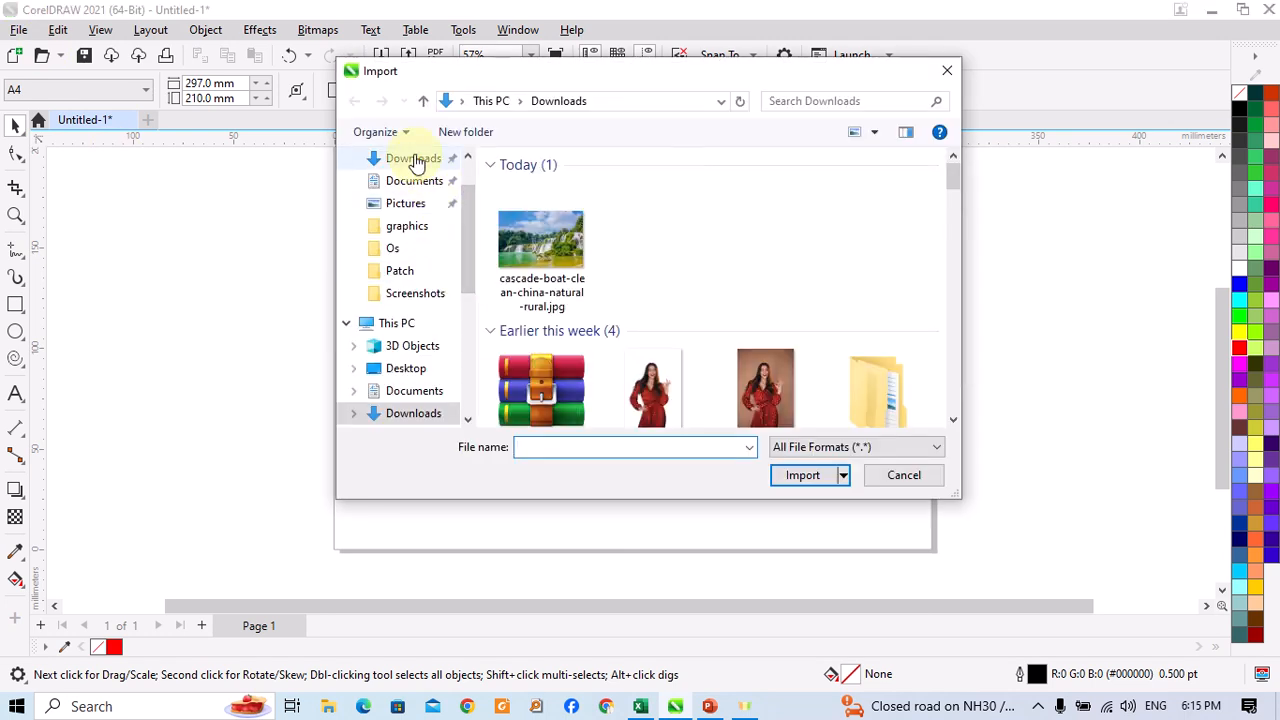
left_click(415, 160)
left_click(533, 224)
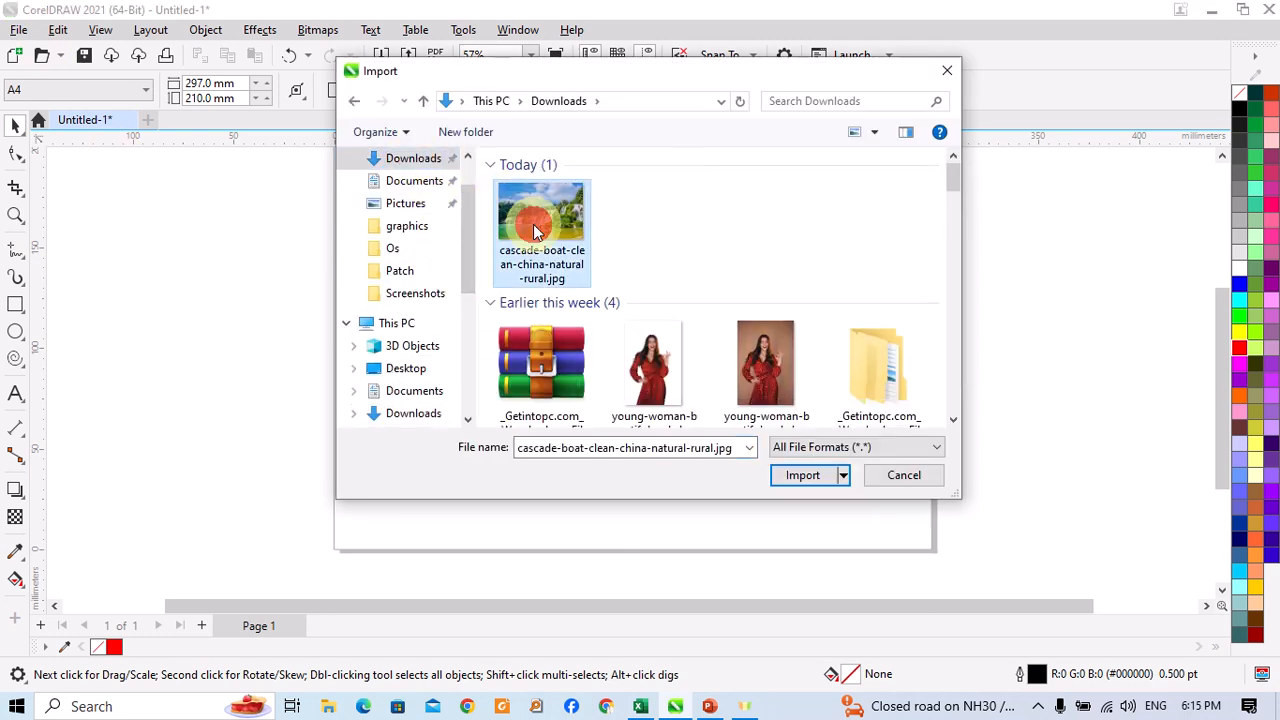
left_click(805, 474)
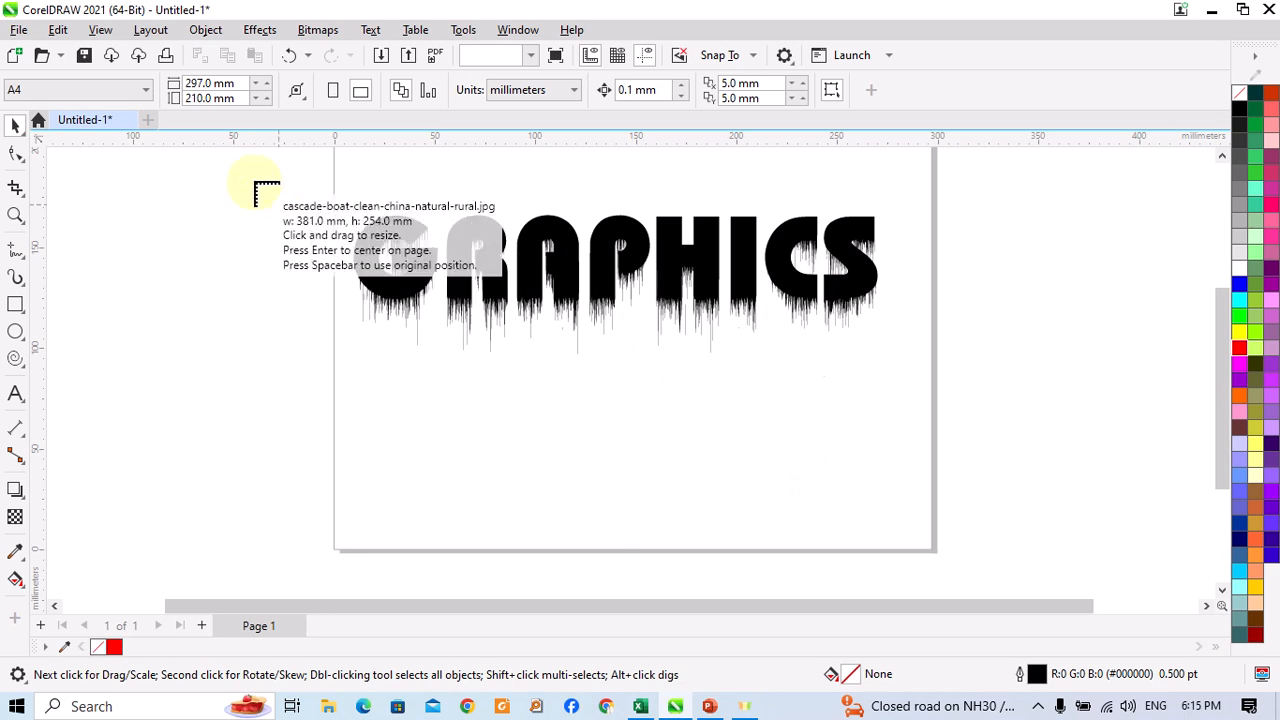
left_click_drag(252, 180, 1214, 563)
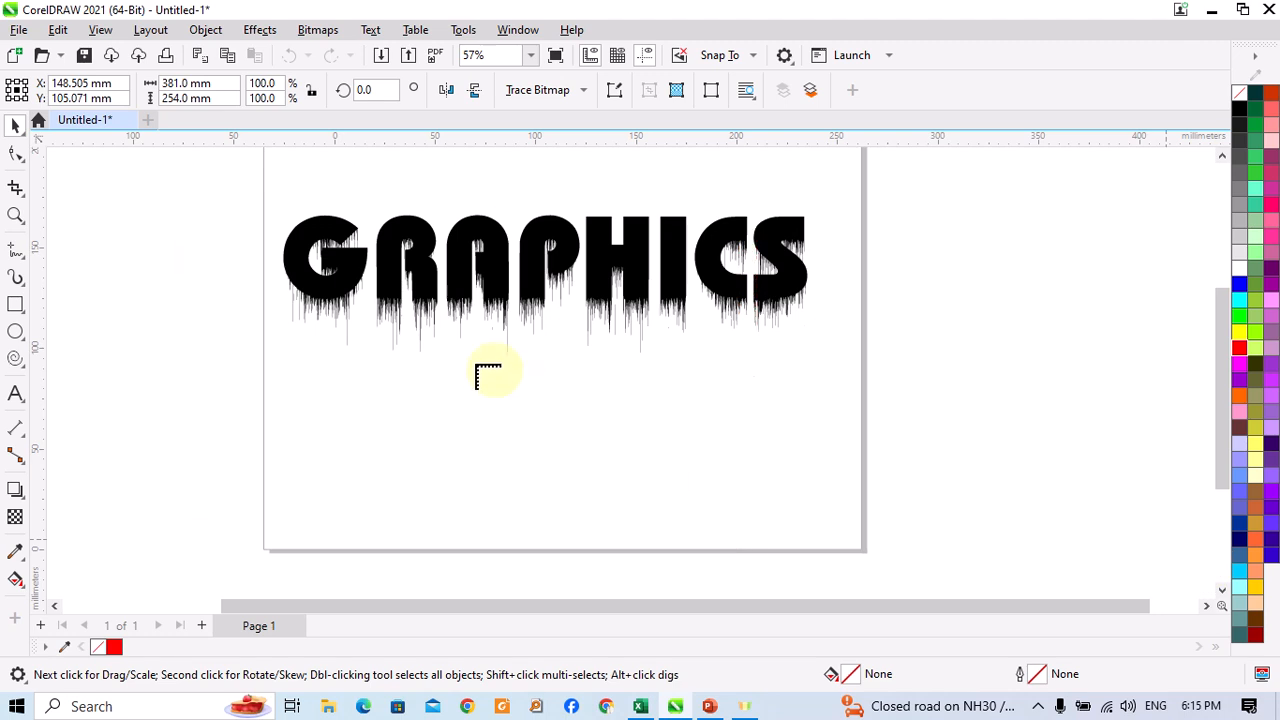
left_click(400, 337)
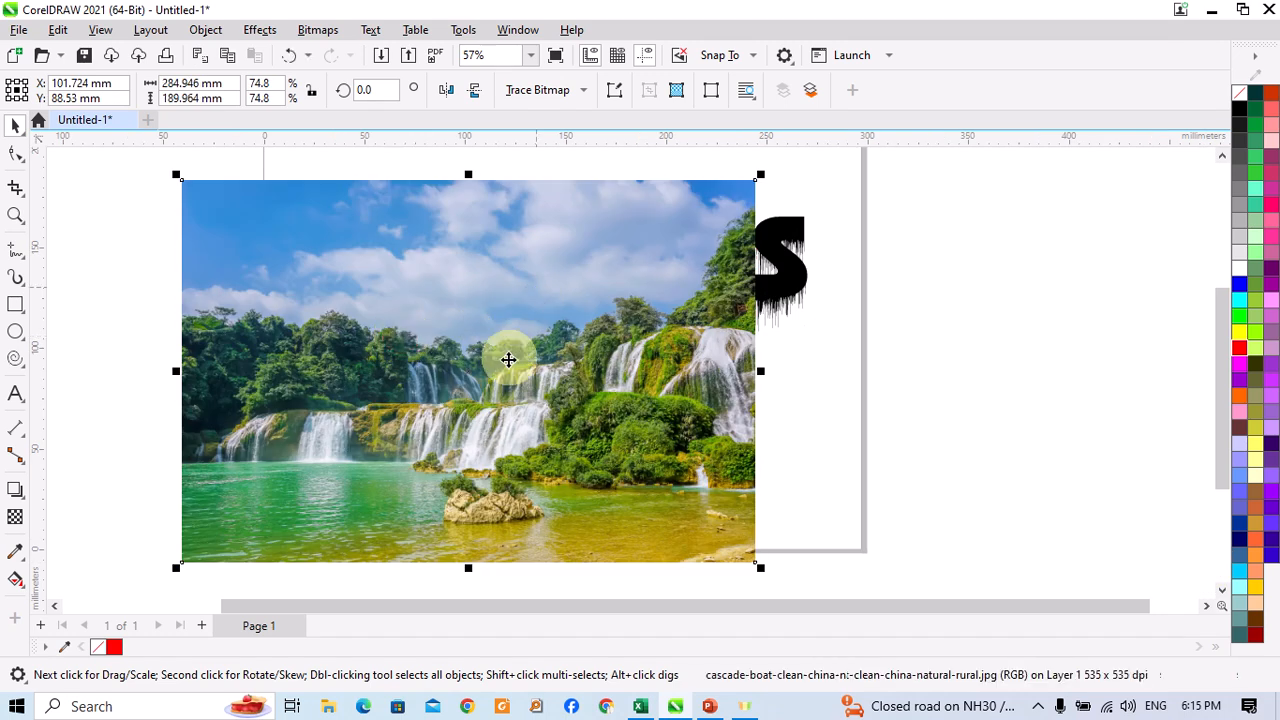
left_click_drag(507, 356, 568, 336)
left_click_drag(591, 251, 591, 413)
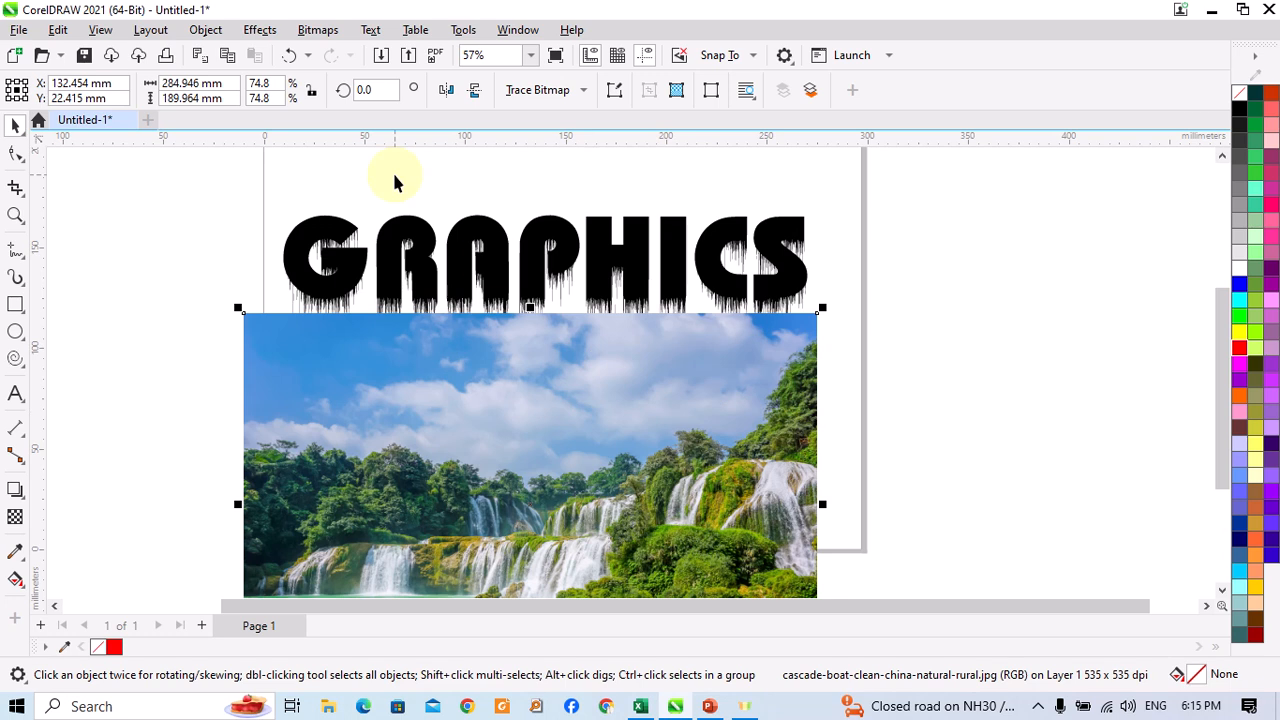
- PowerClip the waterfall photo inside the traced GRAPHICS lettering and deselect it
left_click(258, 29)
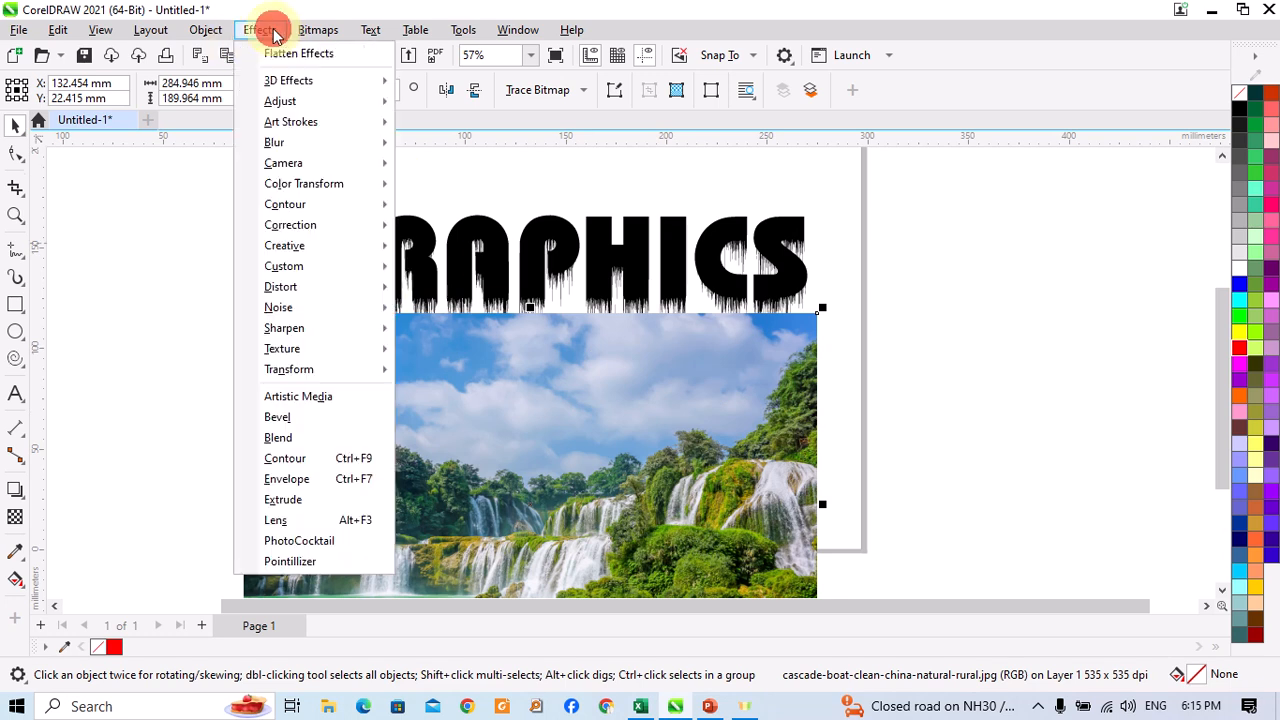
left_click(205, 29)
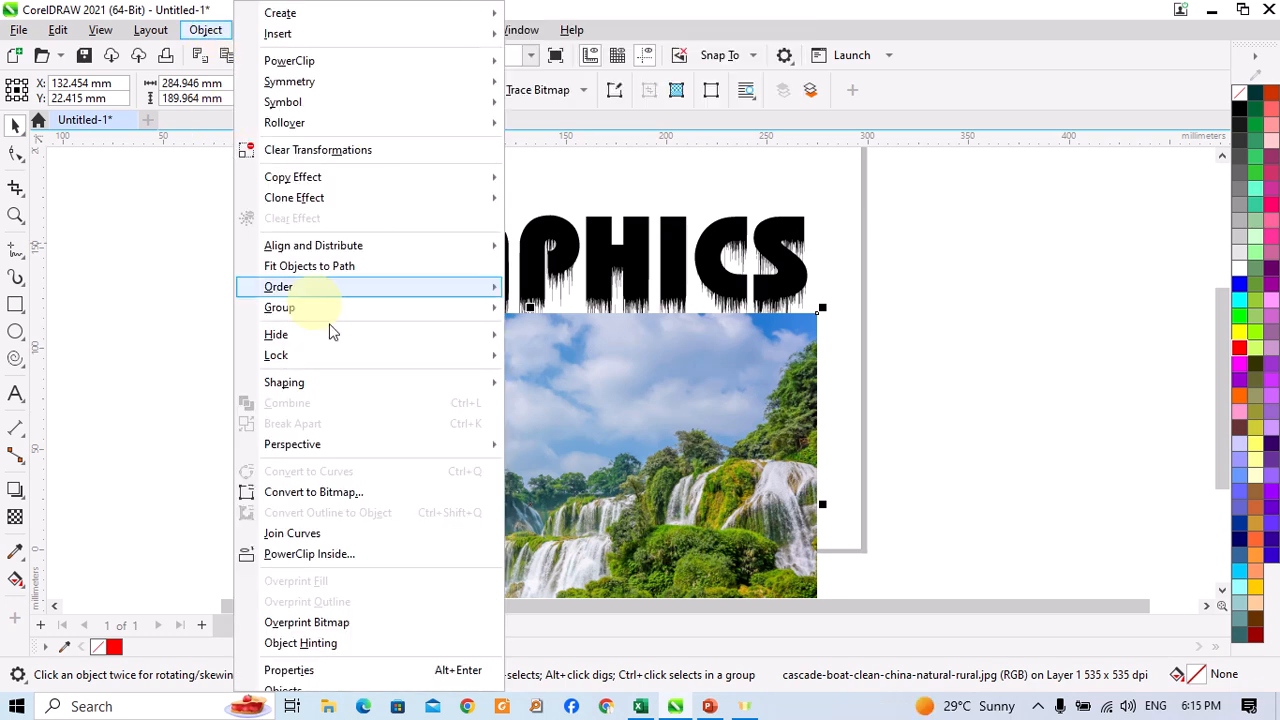
left_click(368, 555)
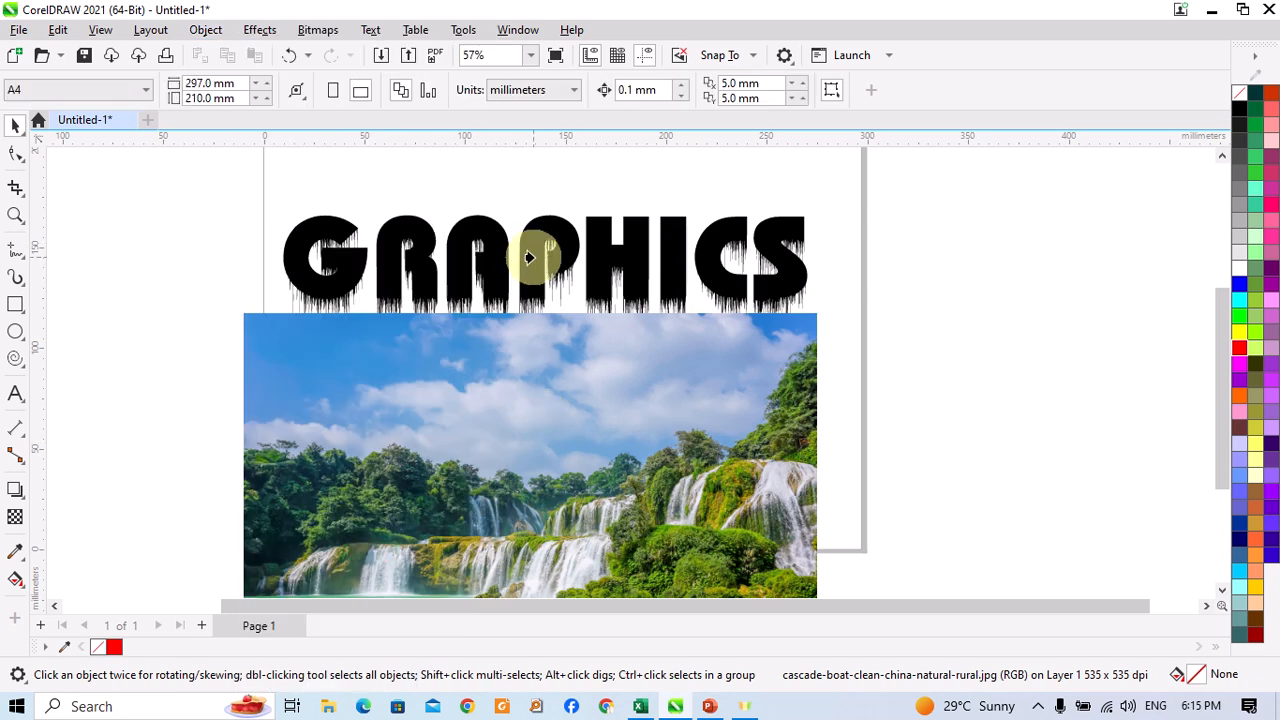
left_click(530, 251)
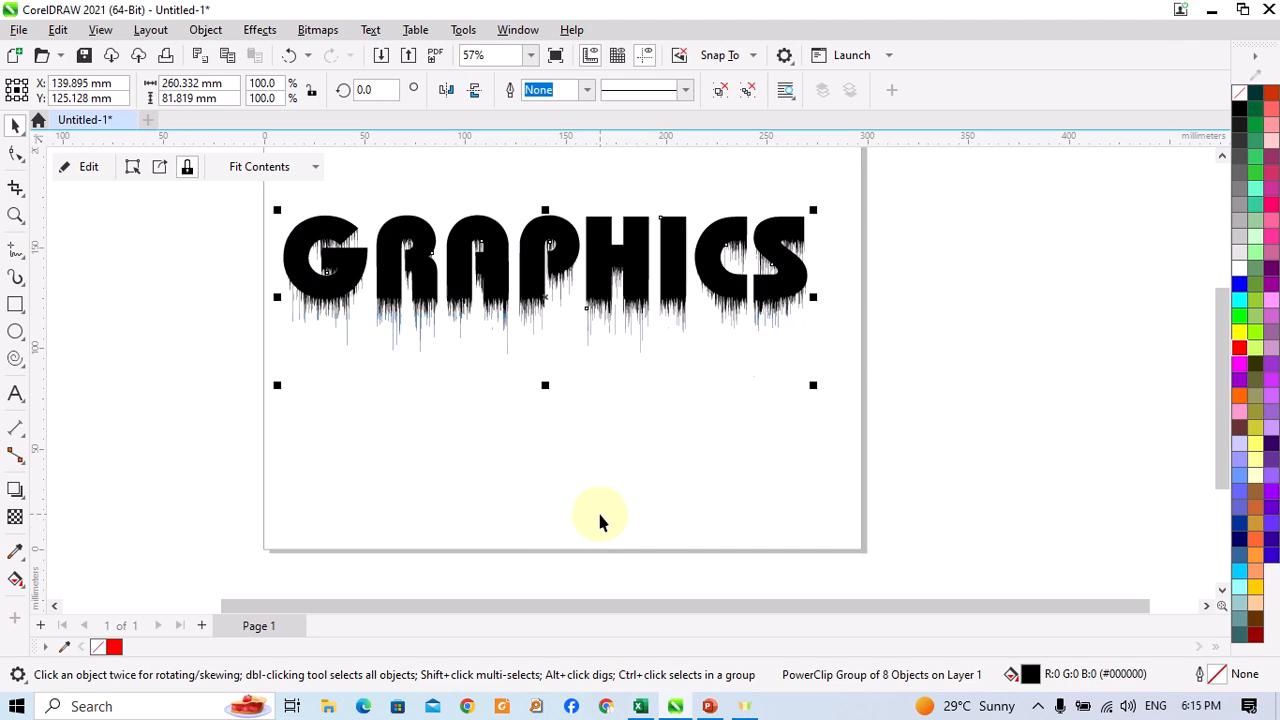
left_click(980, 257)
right_click(980, 257)
left_click(691, 526)
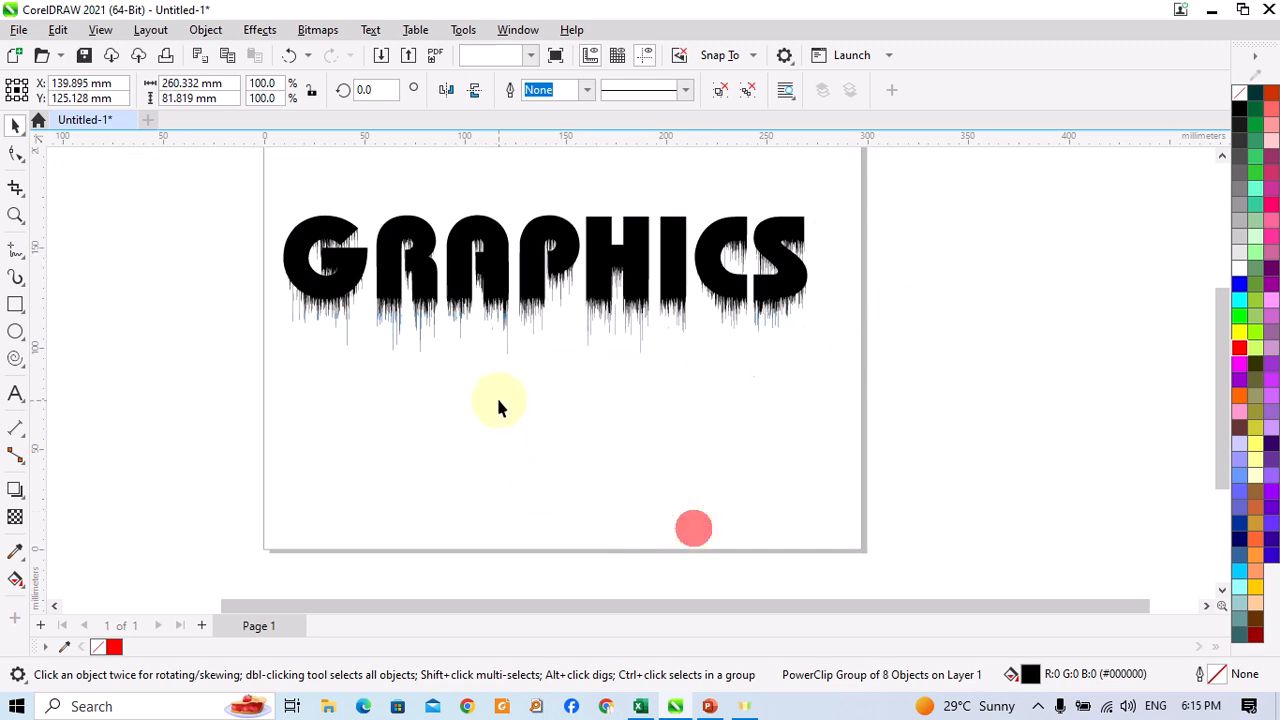
- Open the contents of the GRAPHICS lettering's PowerClip for editing
scroll(497, 400, "up", 4)
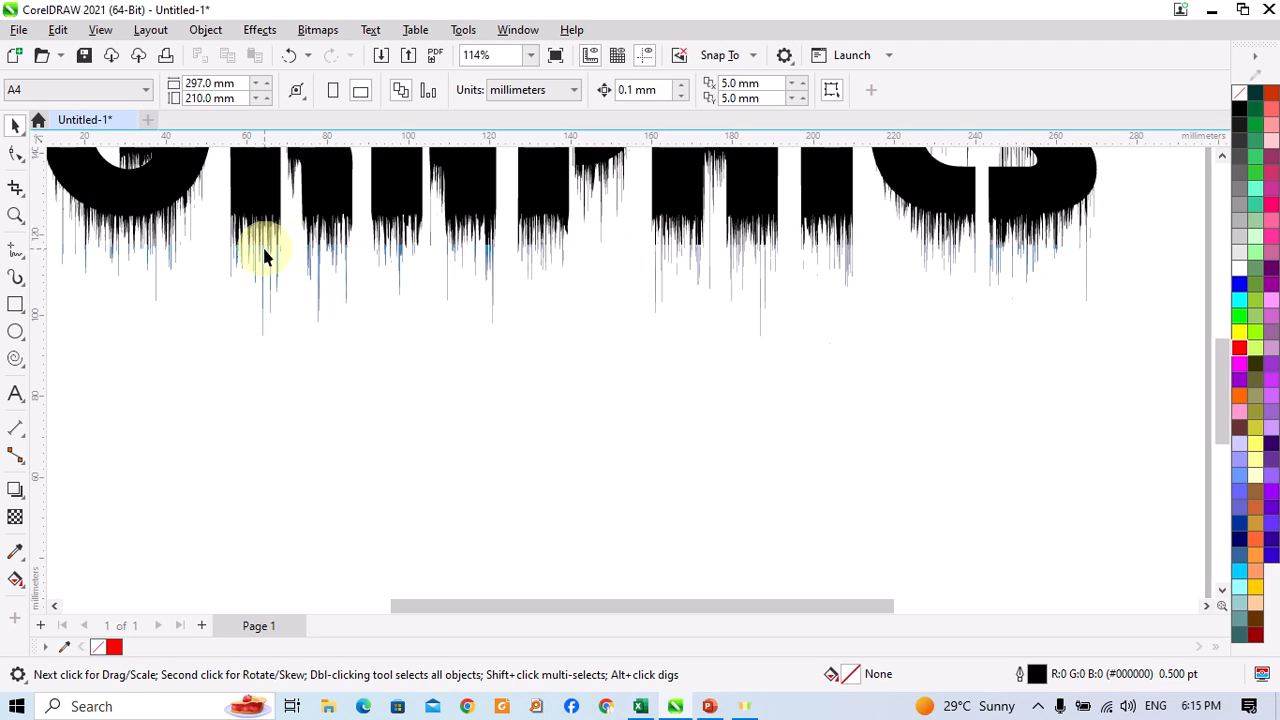
scroll(676, 277, "down", 2)
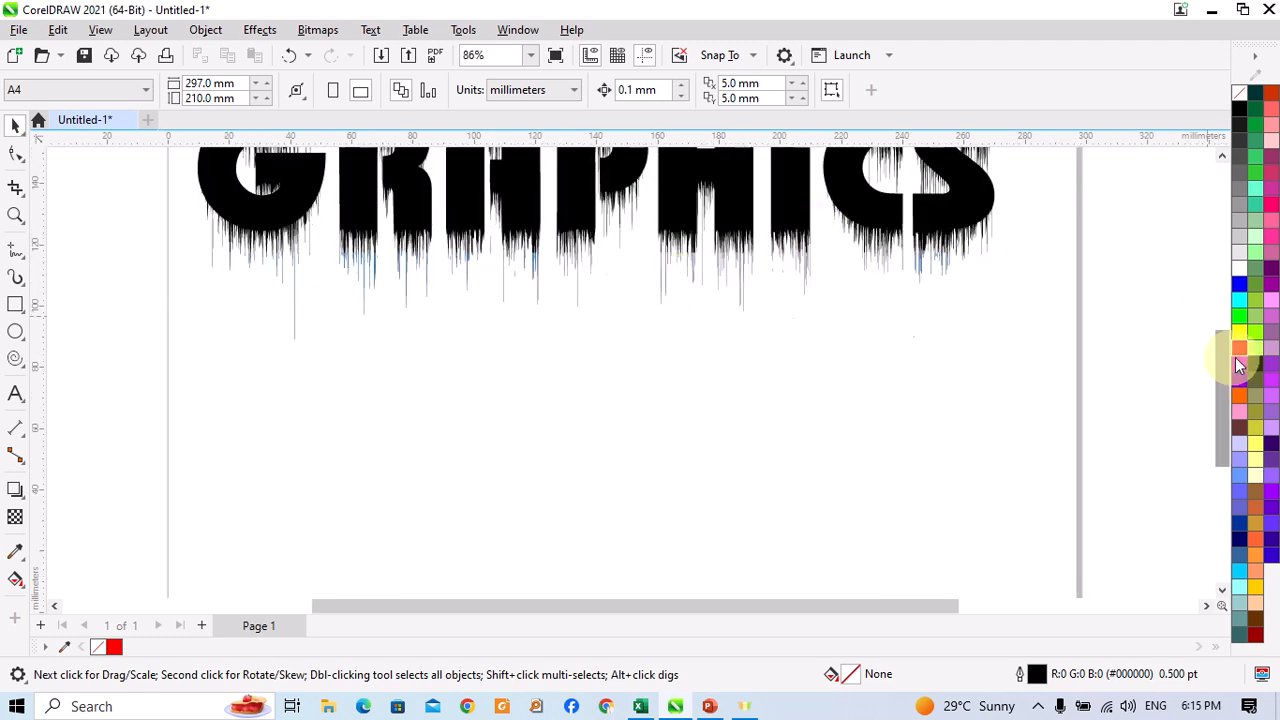
left_click_drag(1224, 354, 1222, 299)
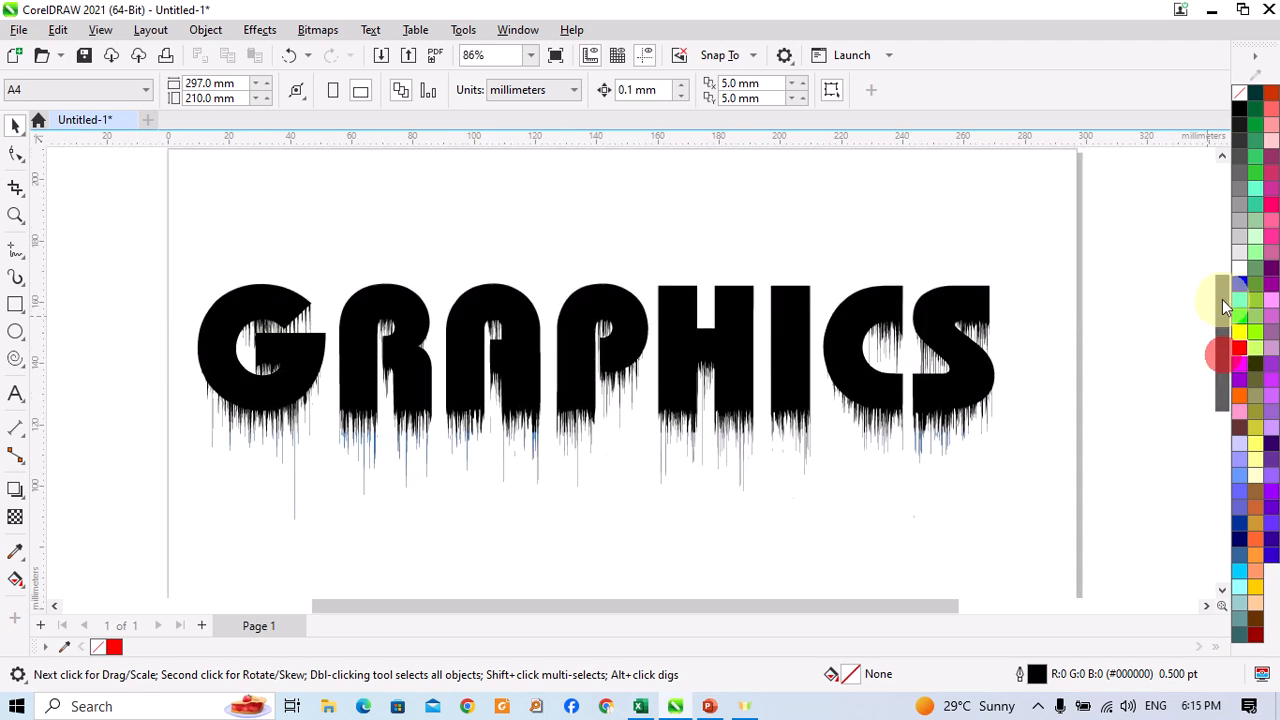
right_click(612, 331)
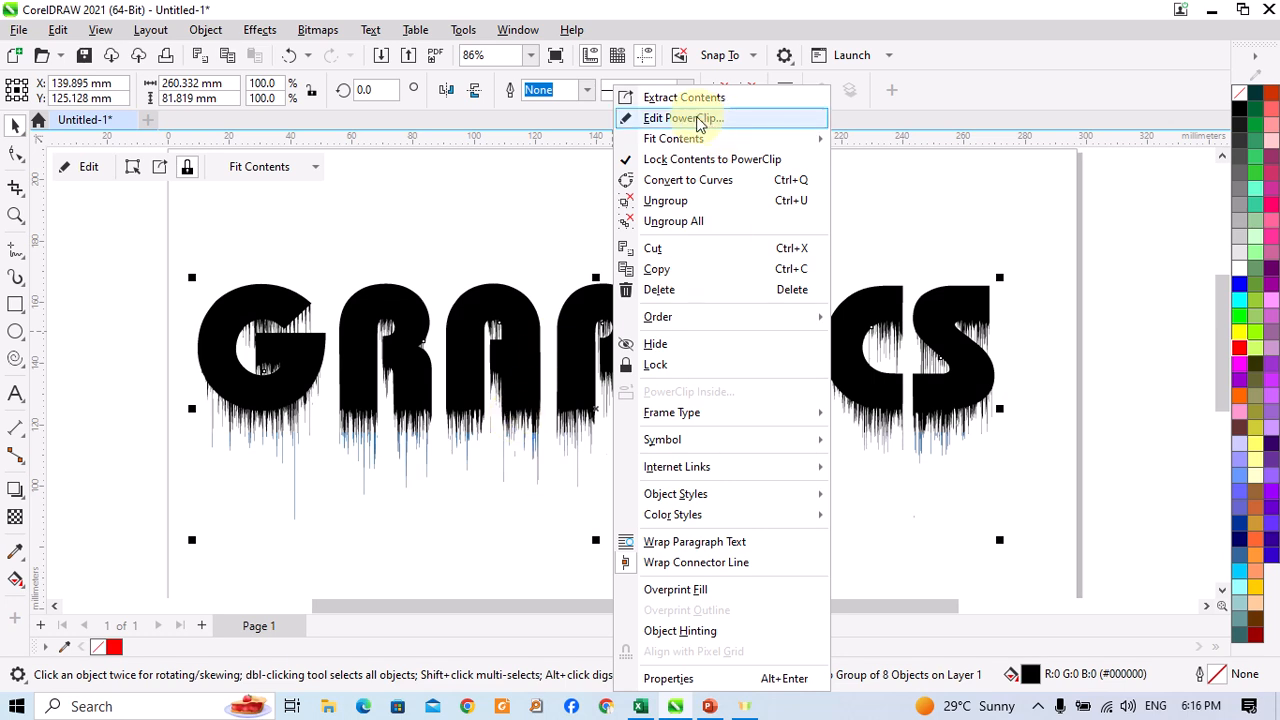
right_click(423, 324)
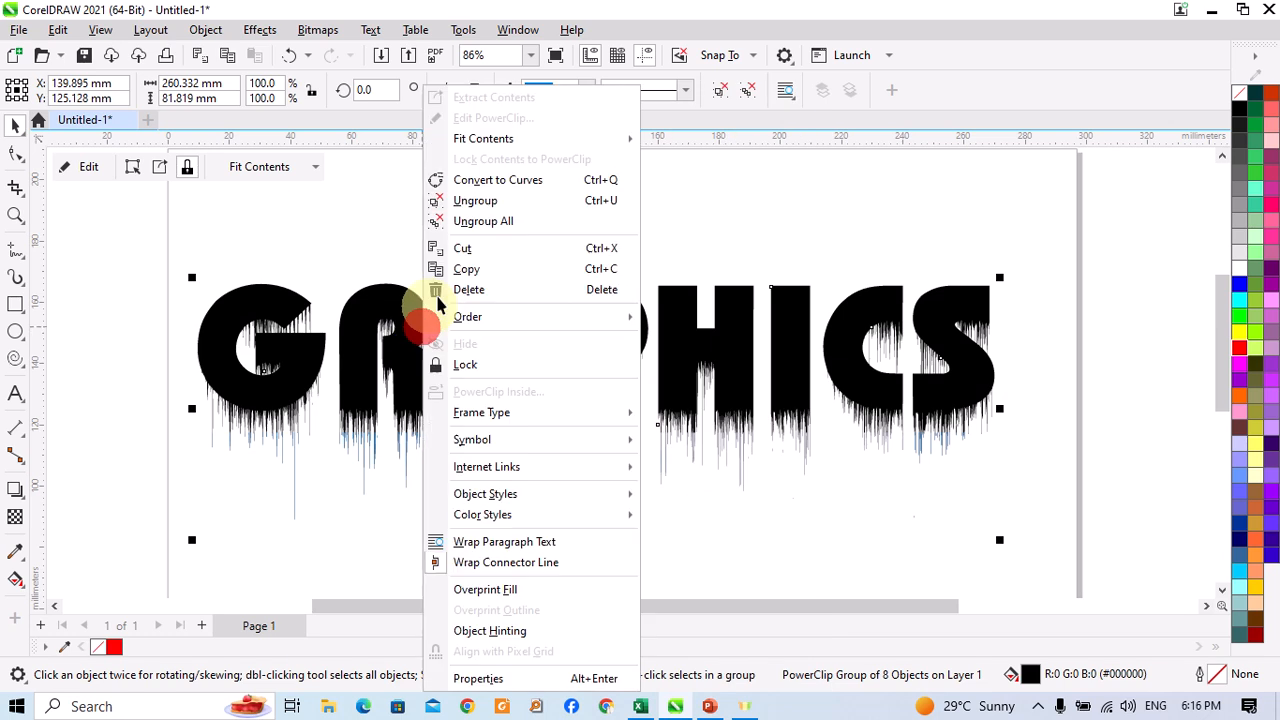
left_click(486, 119)
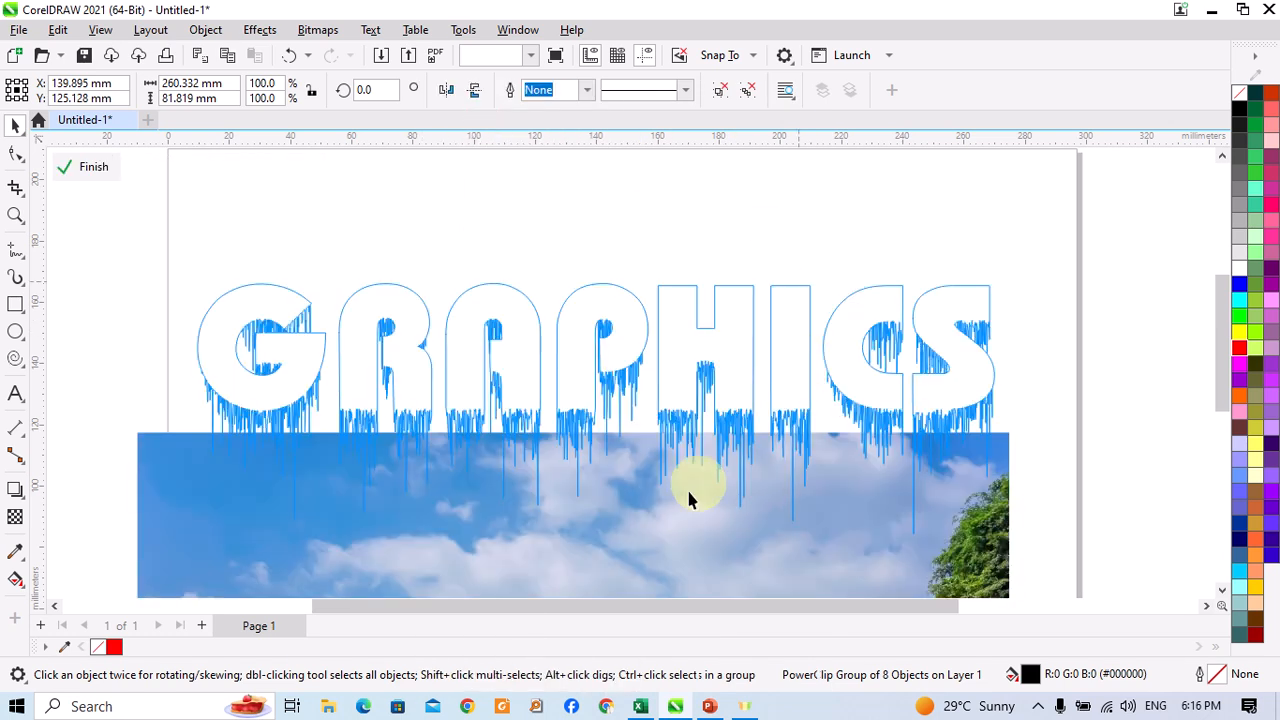
- Move the waterfall photo up behind the letter outlines, centred at about X 144 mm, Y 127 mm, and finish editing the PowerClip
left_click_drag(1223, 309, 1223, 331)
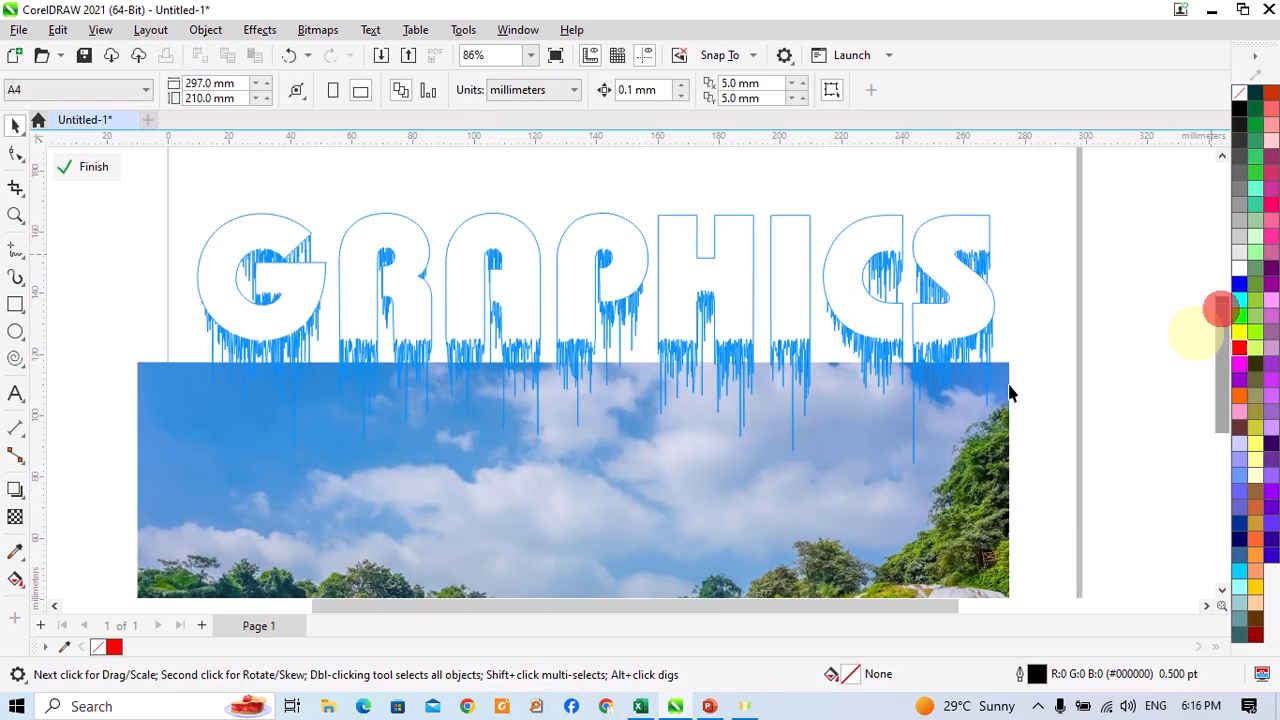
mouse_move(679, 508)
left_mouse_down()
mouse_move(706, 277)
mouse_move(704, 300)
left_mouse_up()
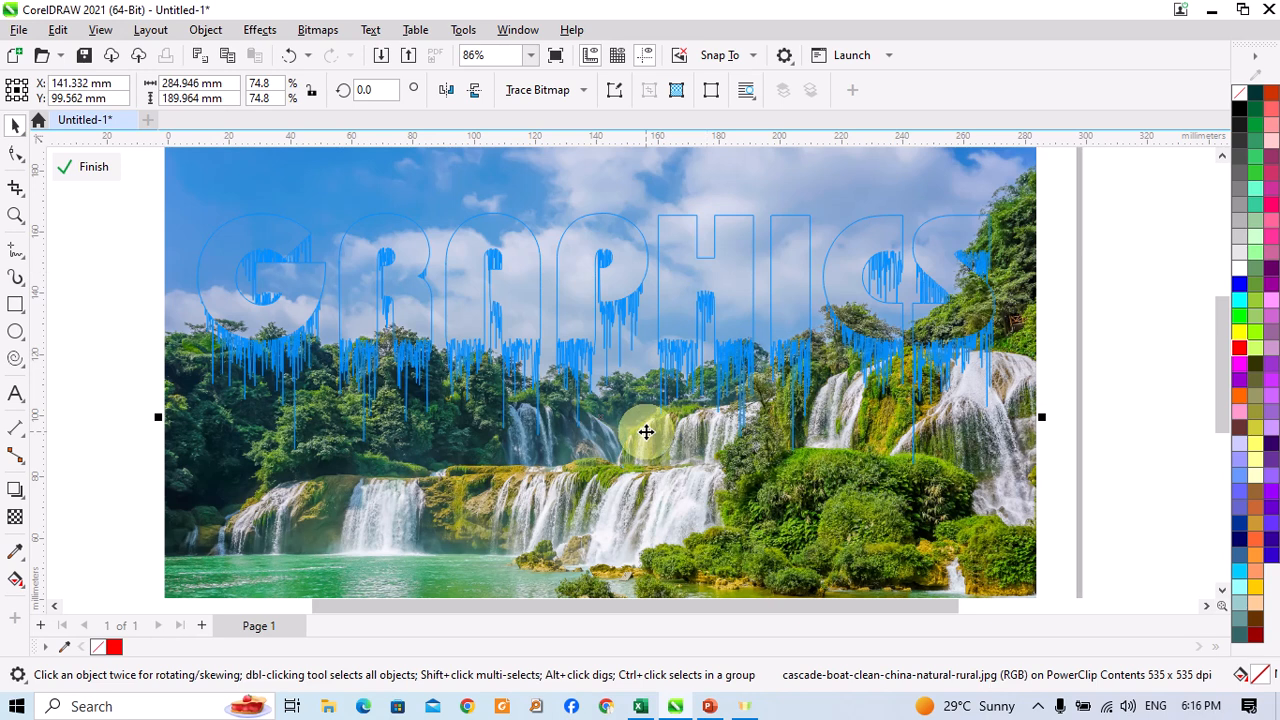
left_click_drag(646, 430, 648, 376)
mouse_move(657, 494)
left_mouse_down()
mouse_move(665, 465)
mouse_move(631, 457)
mouse_move(648, 506)
left_mouse_up()
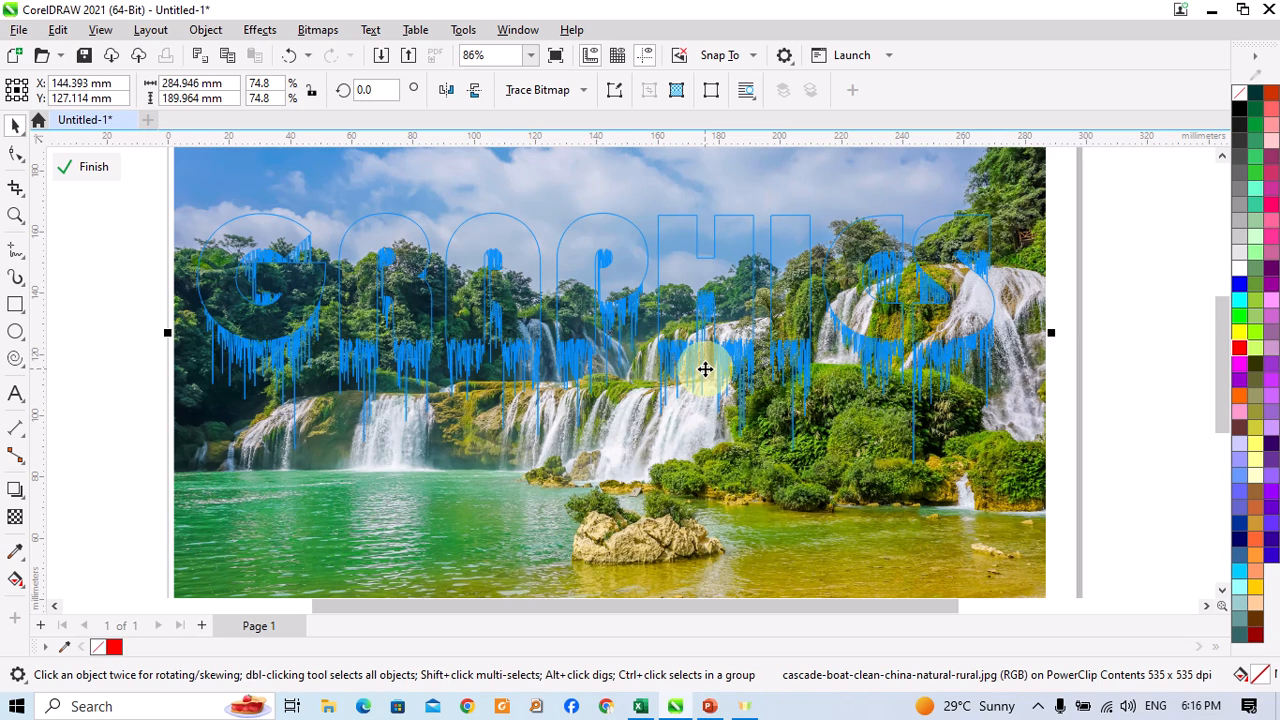
right_click(637, 265)
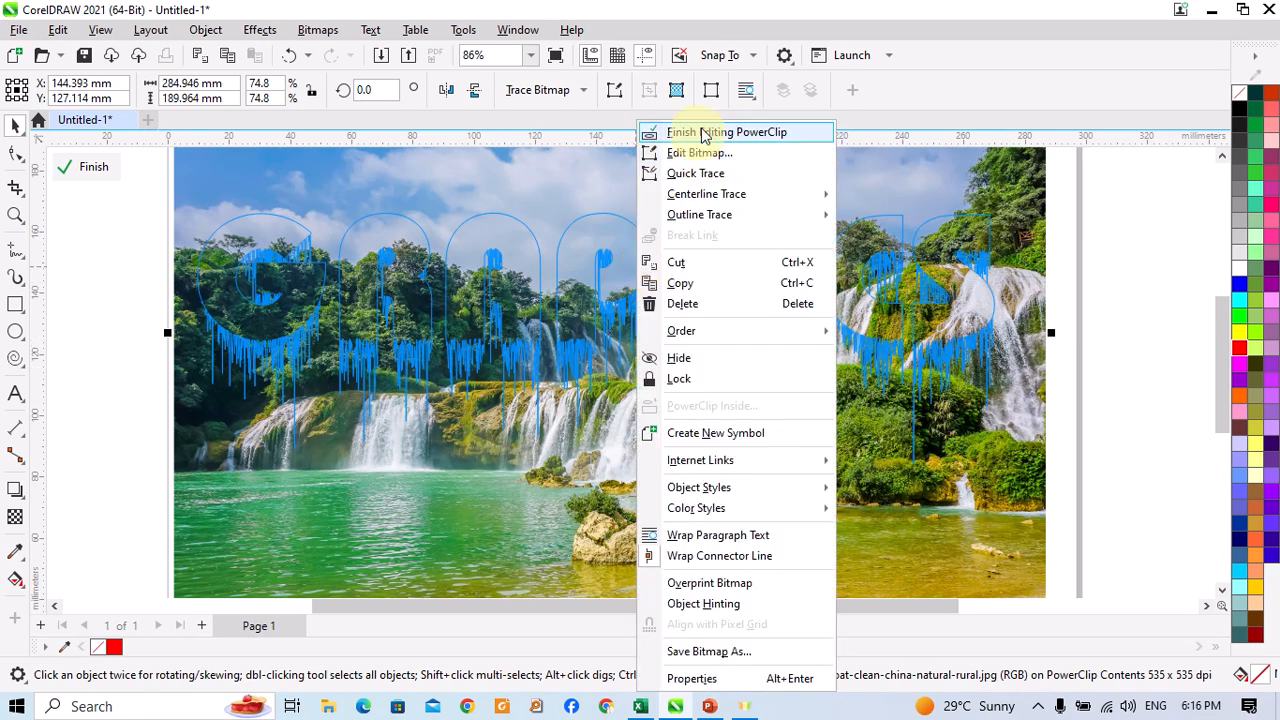
left_click(714, 134)
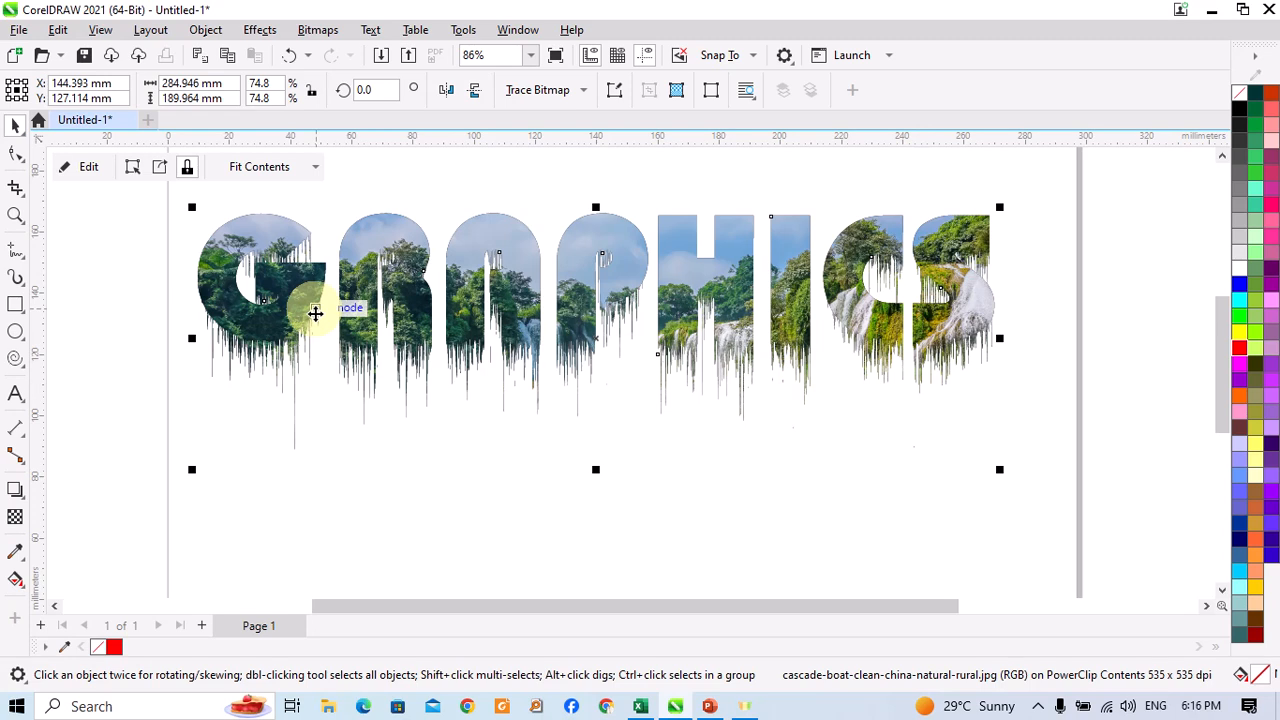
left_click(298, 246)
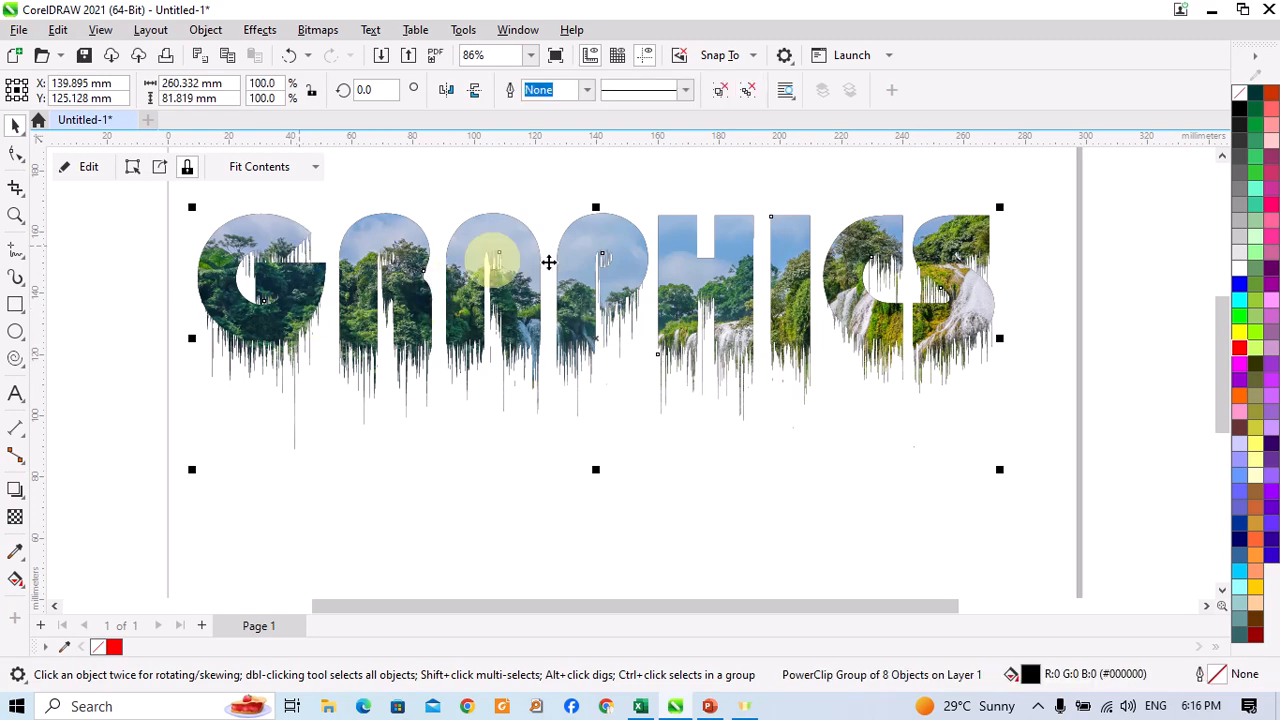
left_click(434, 520)
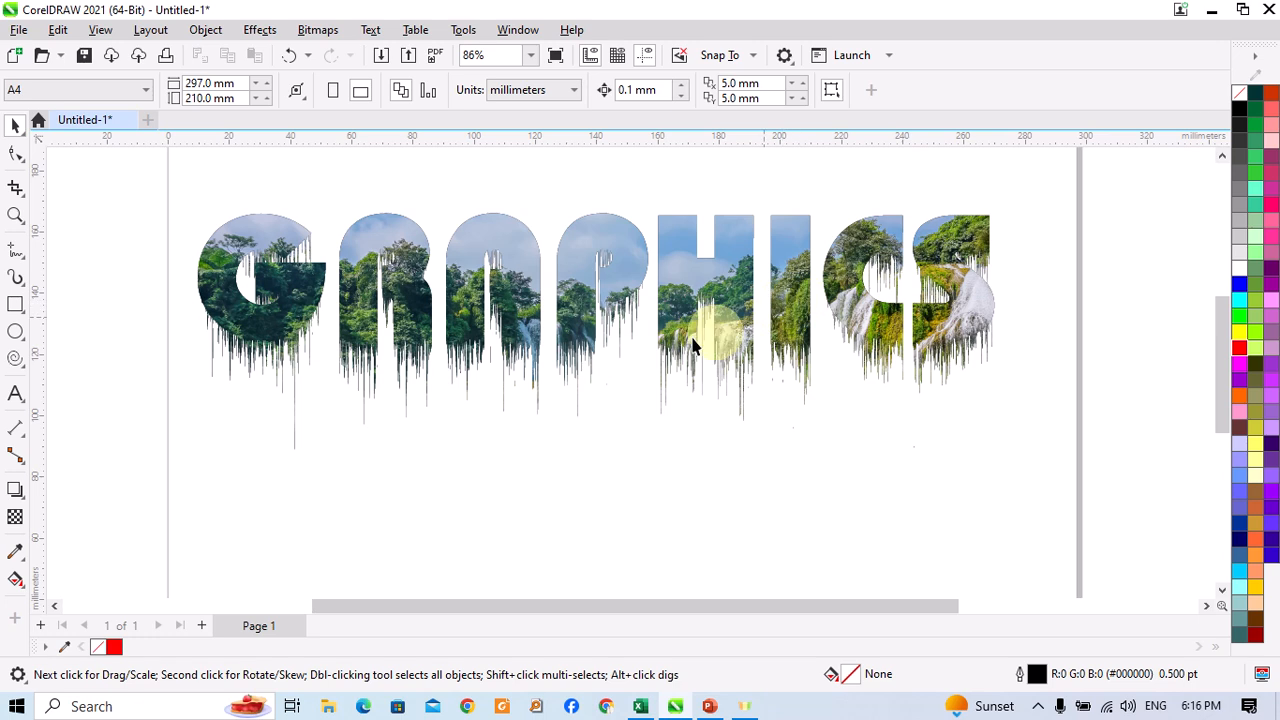
- Examine the photo fill and dripping edges of the GRAPHICS lettering up close across the letters
scroll(473, 293, "up", 1)
scroll(473, 293, "down", 1)
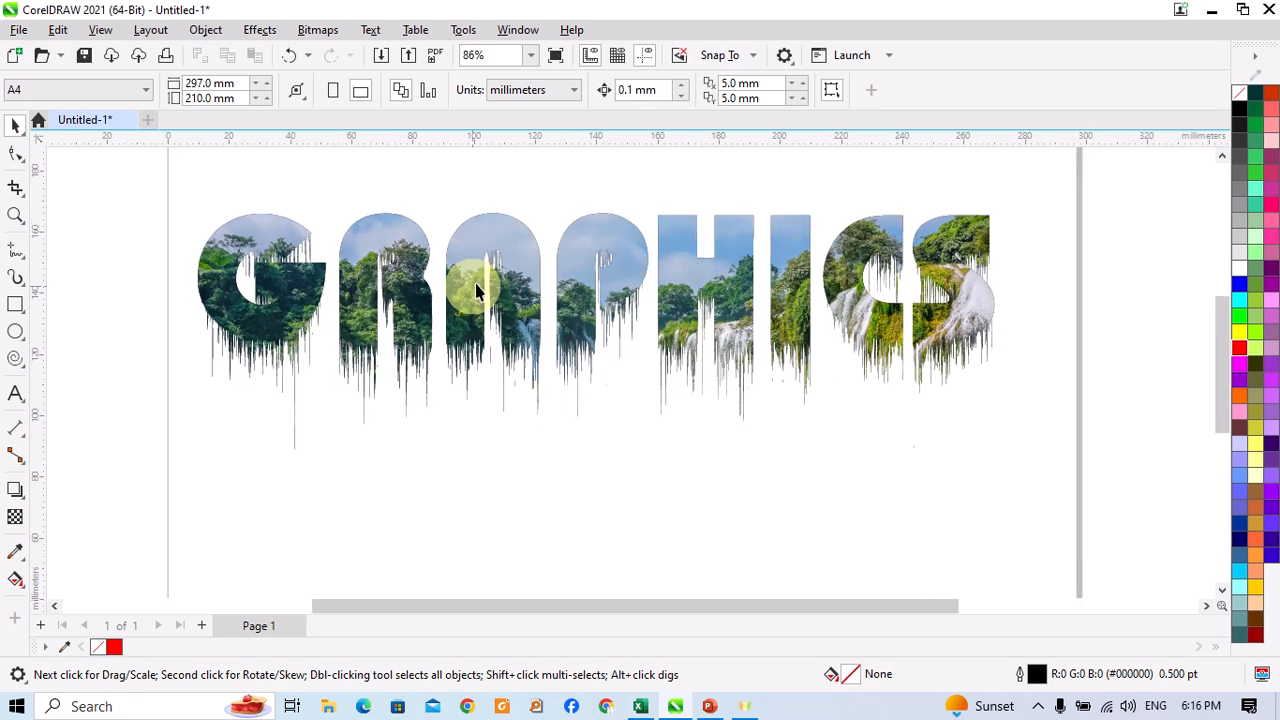
left_click(523, 255)
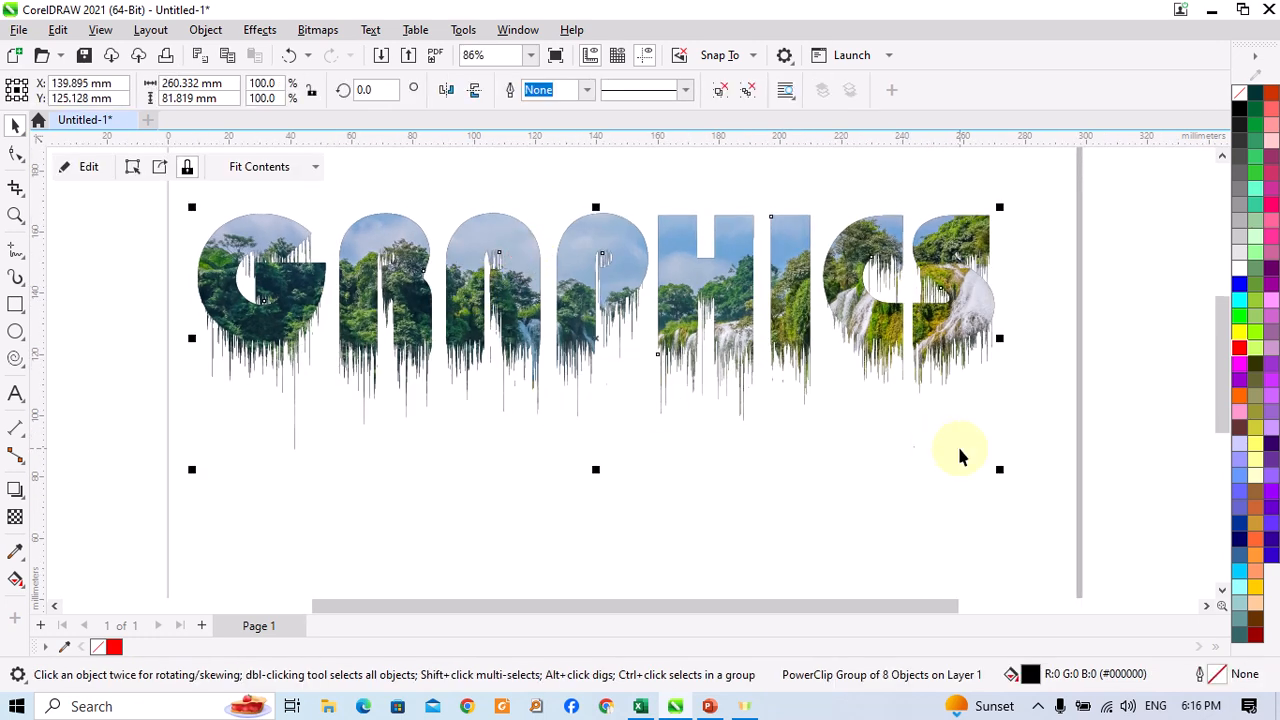
scroll(957, 444, "up", 2)
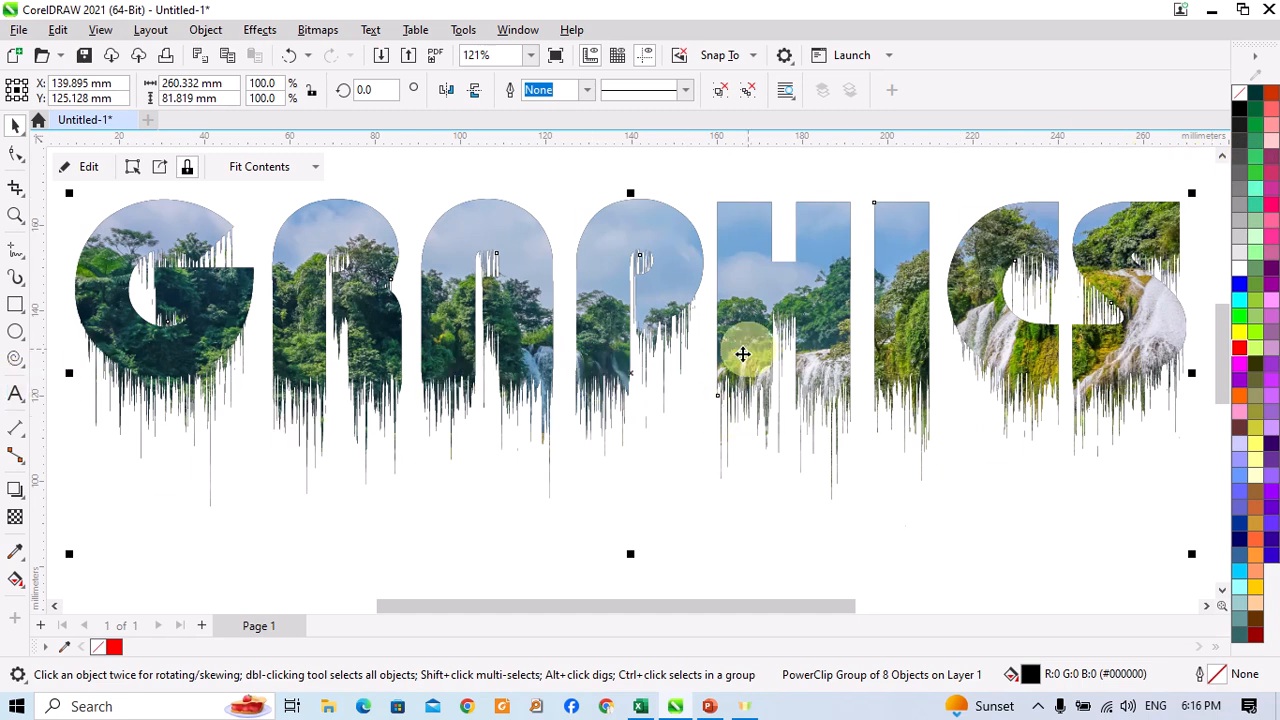
scroll(1020, 438, "up", 4)
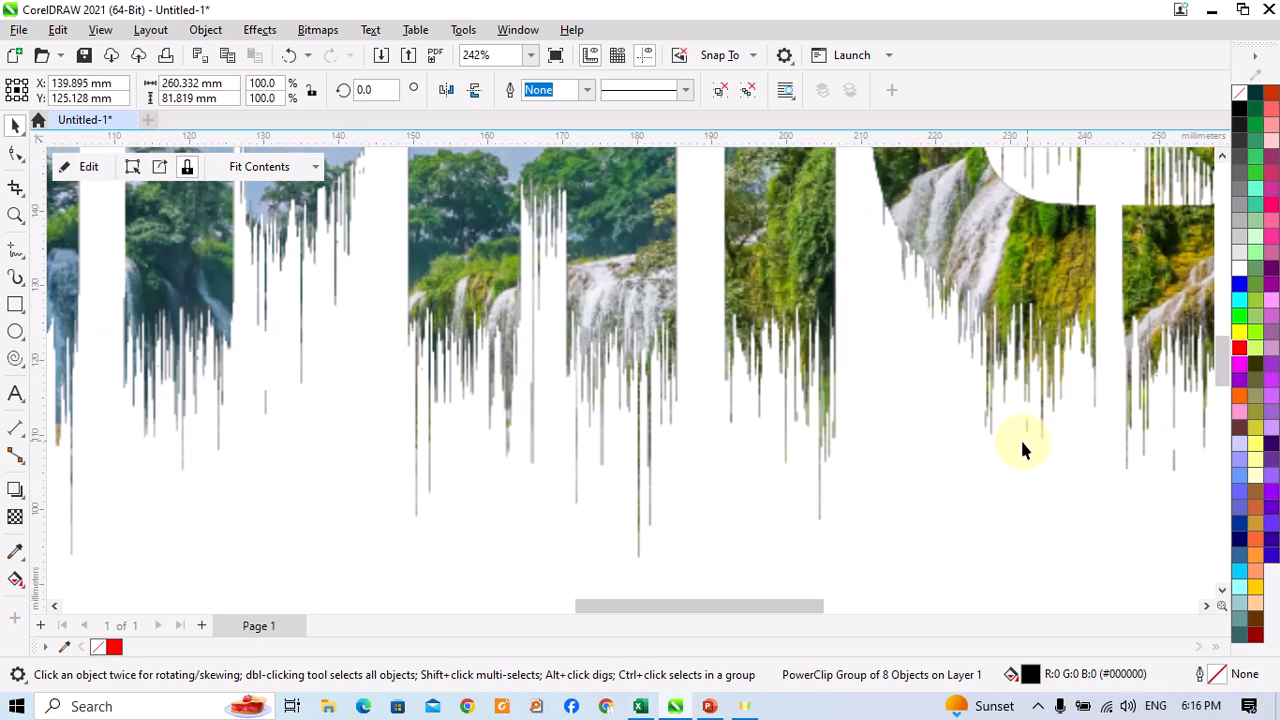
left_click_drag(683, 611, 762, 577)
scroll(590, 322, "up", 1)
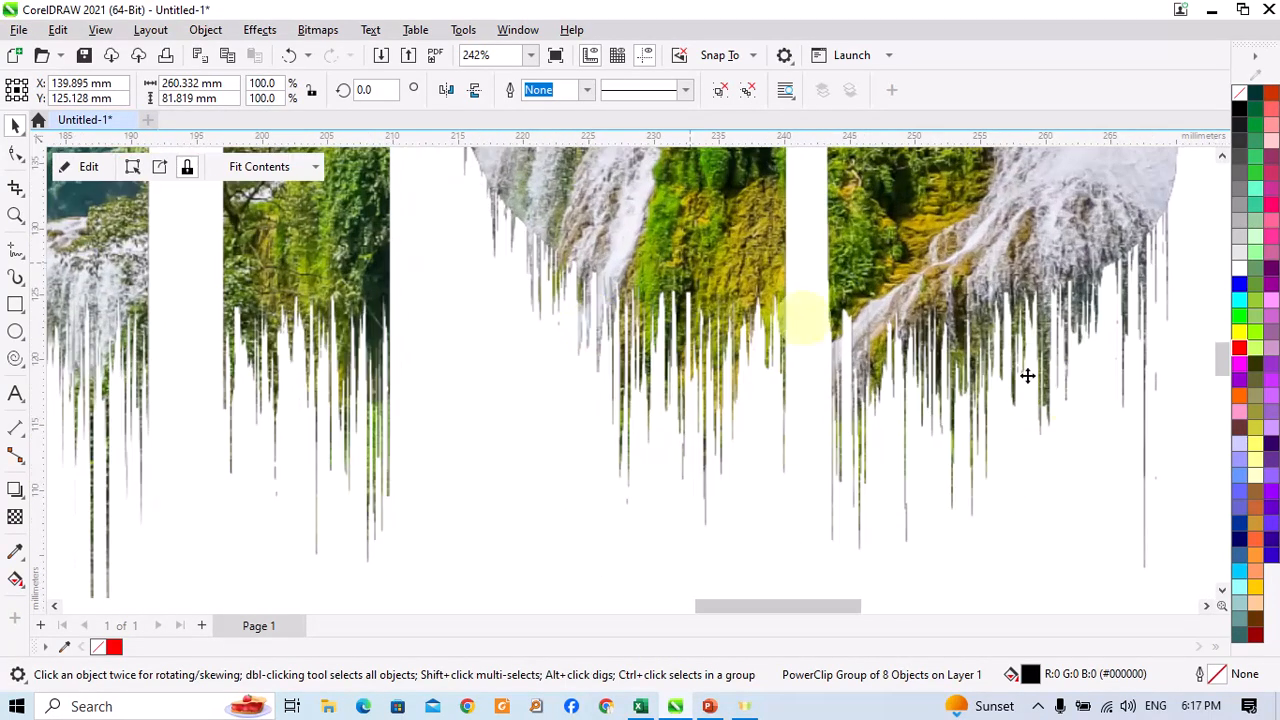
scroll(951, 262, "up", 2)
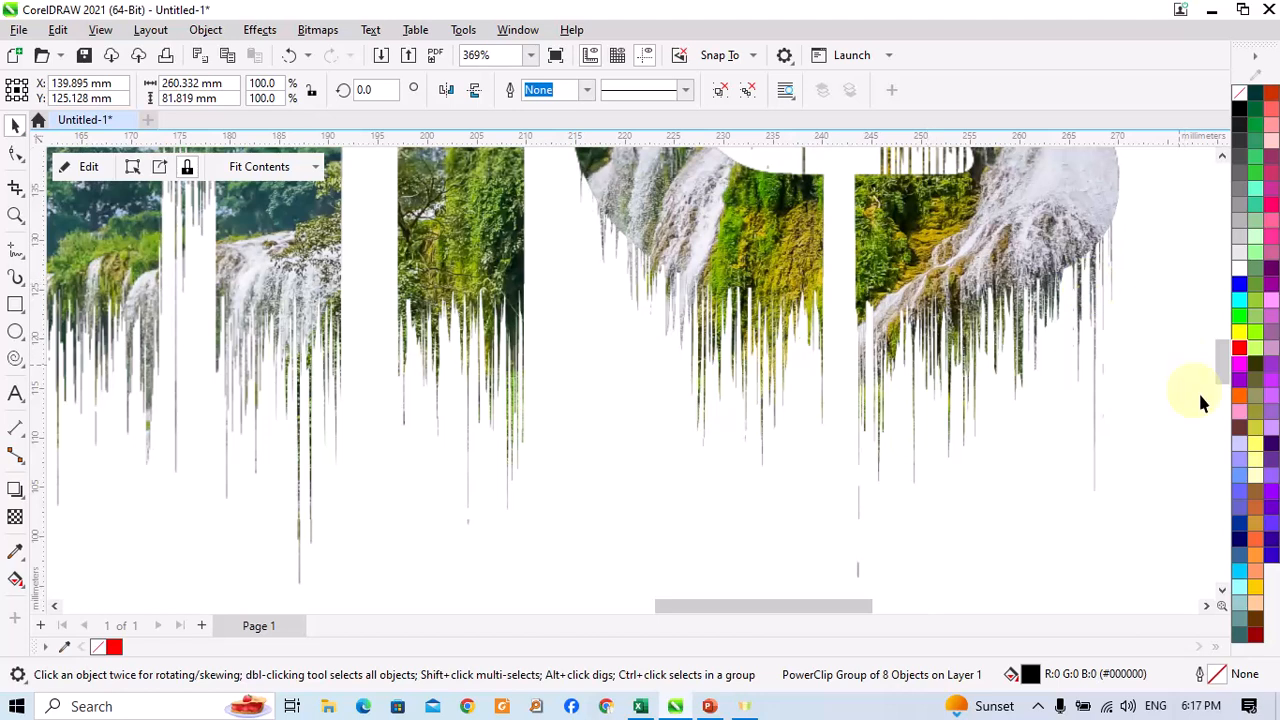
scroll(1198, 390, "down", 1)
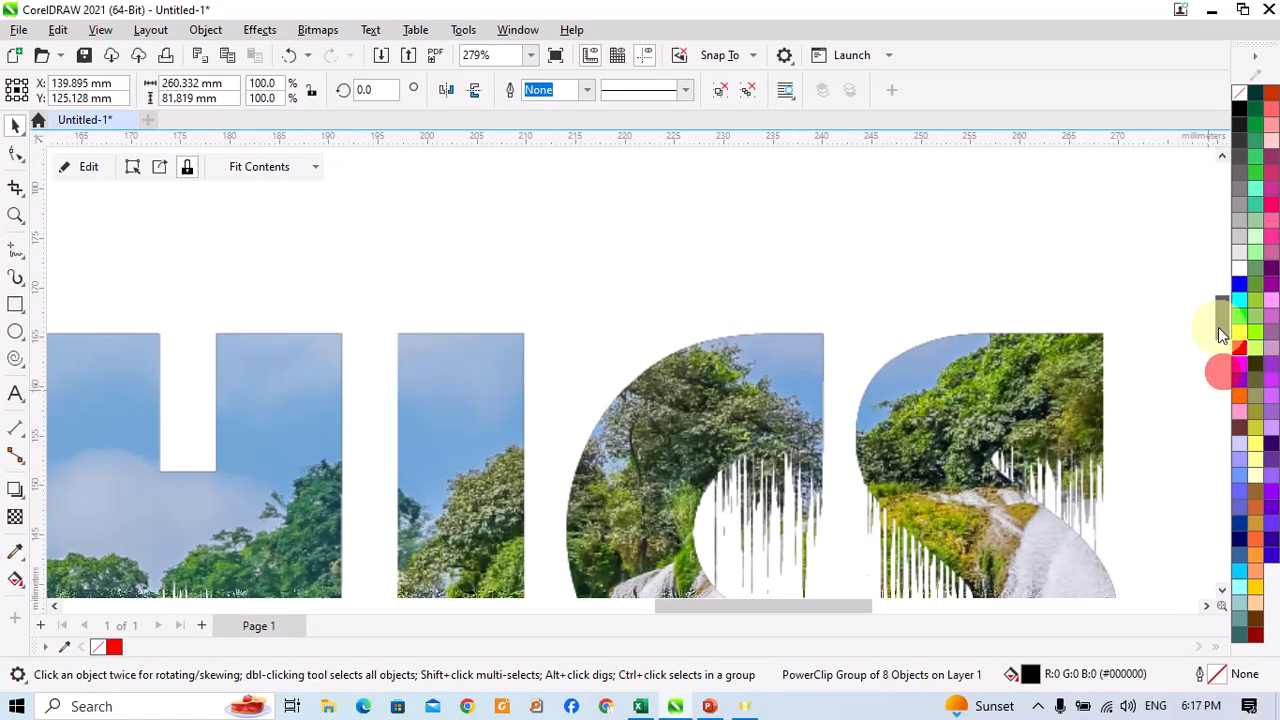
left_click_drag(1218, 327, 1221, 358)
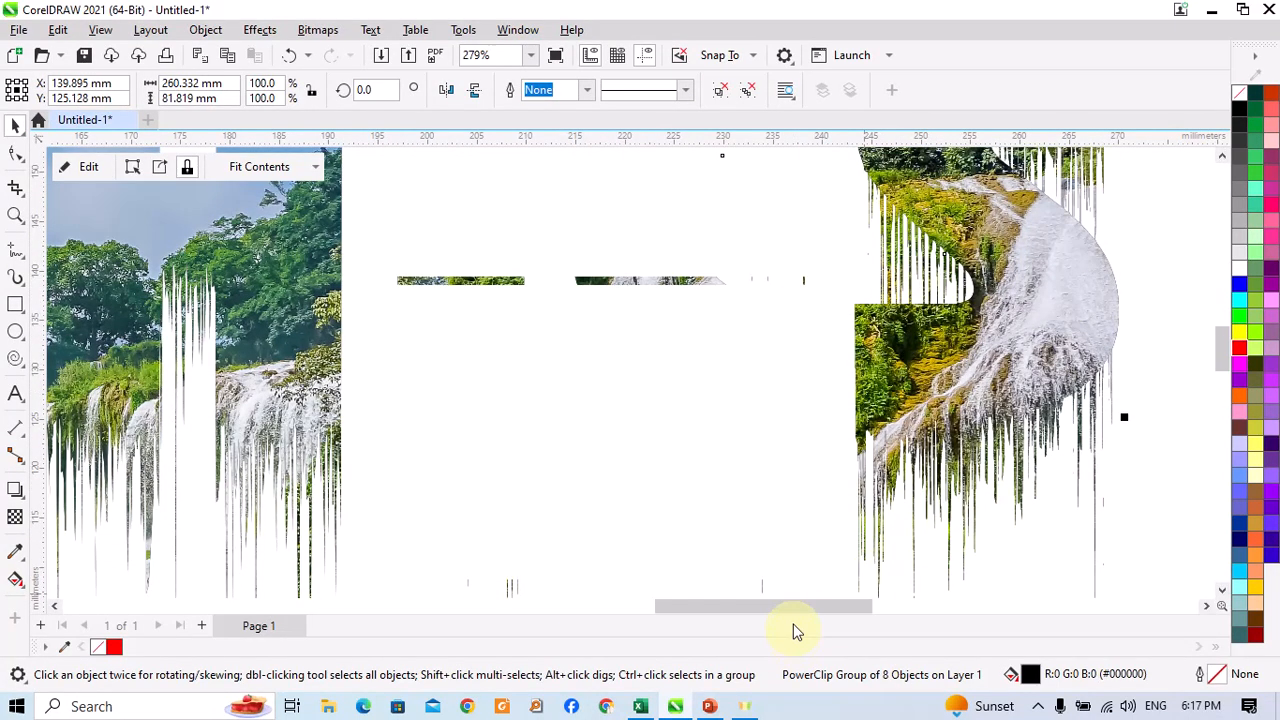
left_click_drag(788, 611, 543, 606)
scroll(674, 251, "down", 1)
scroll(883, 329, "down", 1)
scroll(1035, 352, "down", 3)
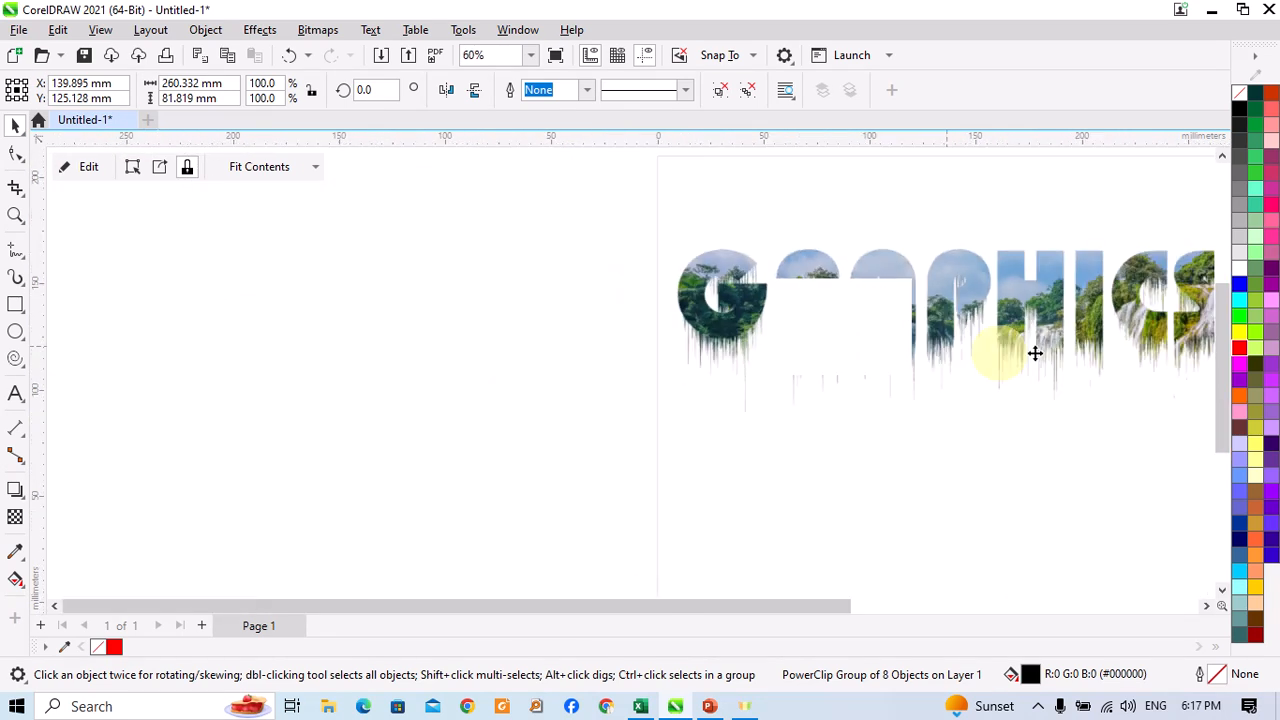
scroll(1110, 336, "up", 5)
scroll(1134, 323, "down", 5)
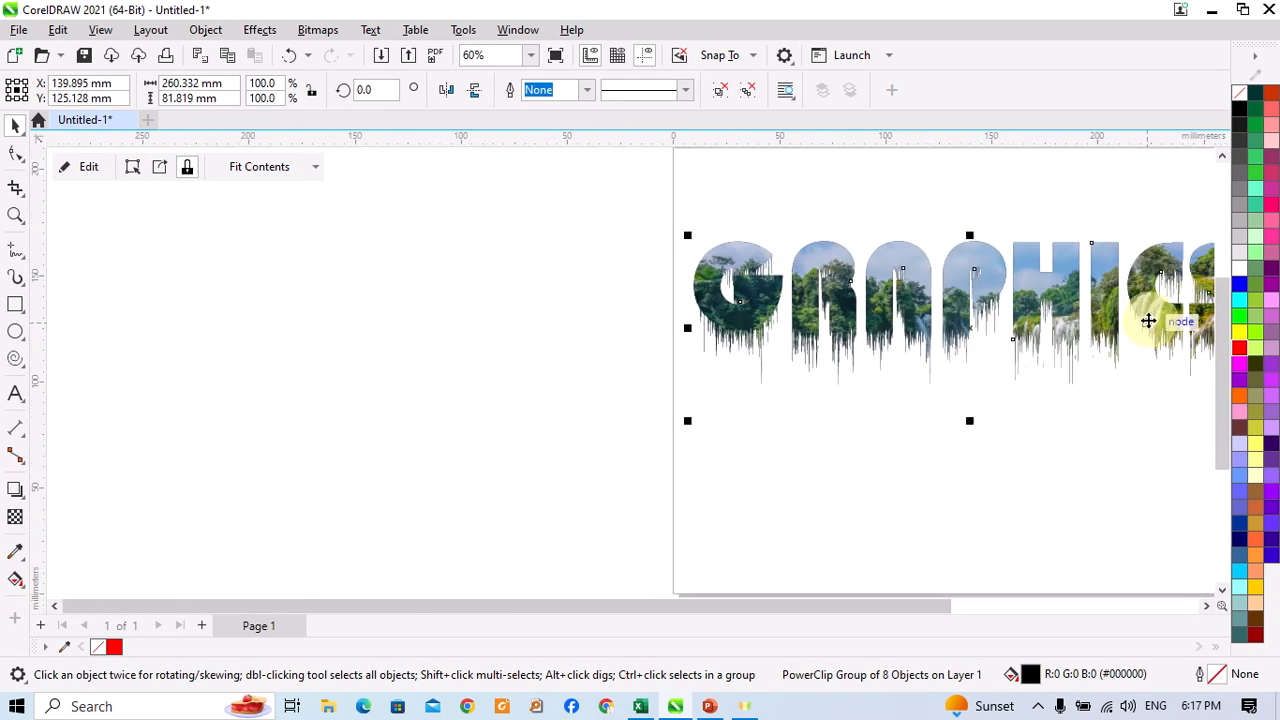
- Start a bitmap operation on the selected photo-filled GRAPHICS lettering
left_click_drag(700, 612, 849, 606)
scroll(534, 314, "up", 1)
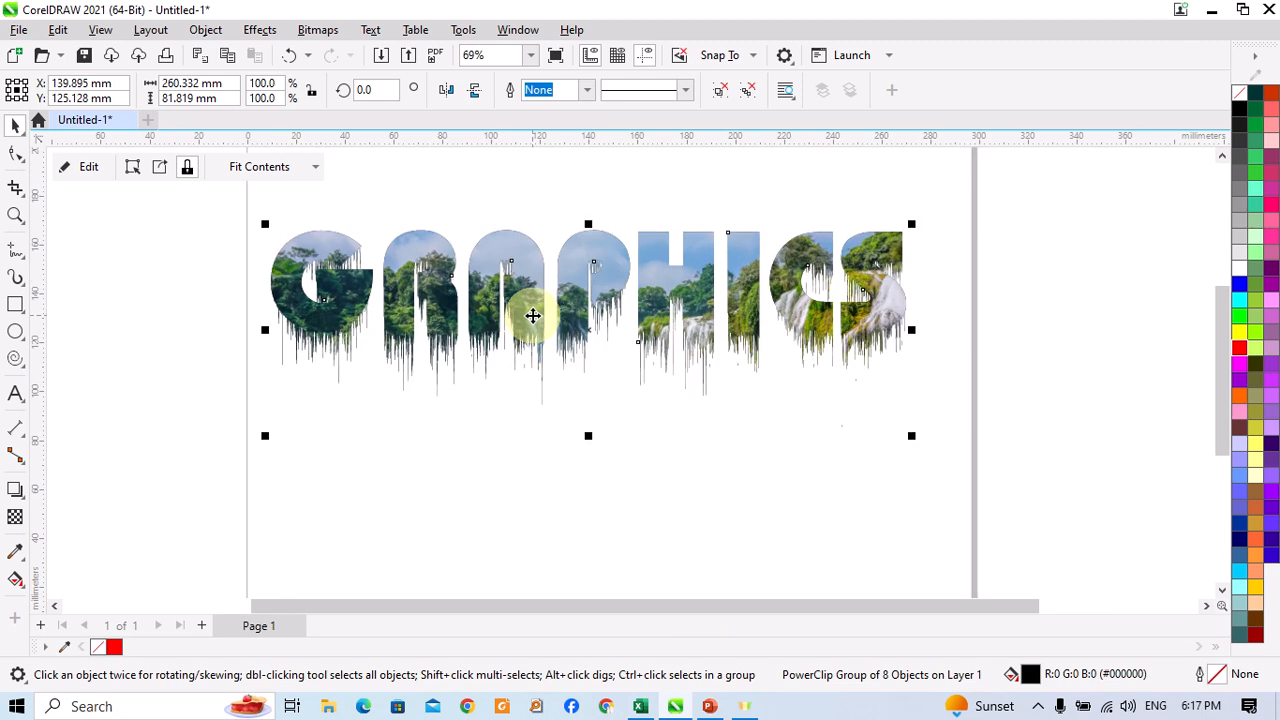
left_click(303, 29)
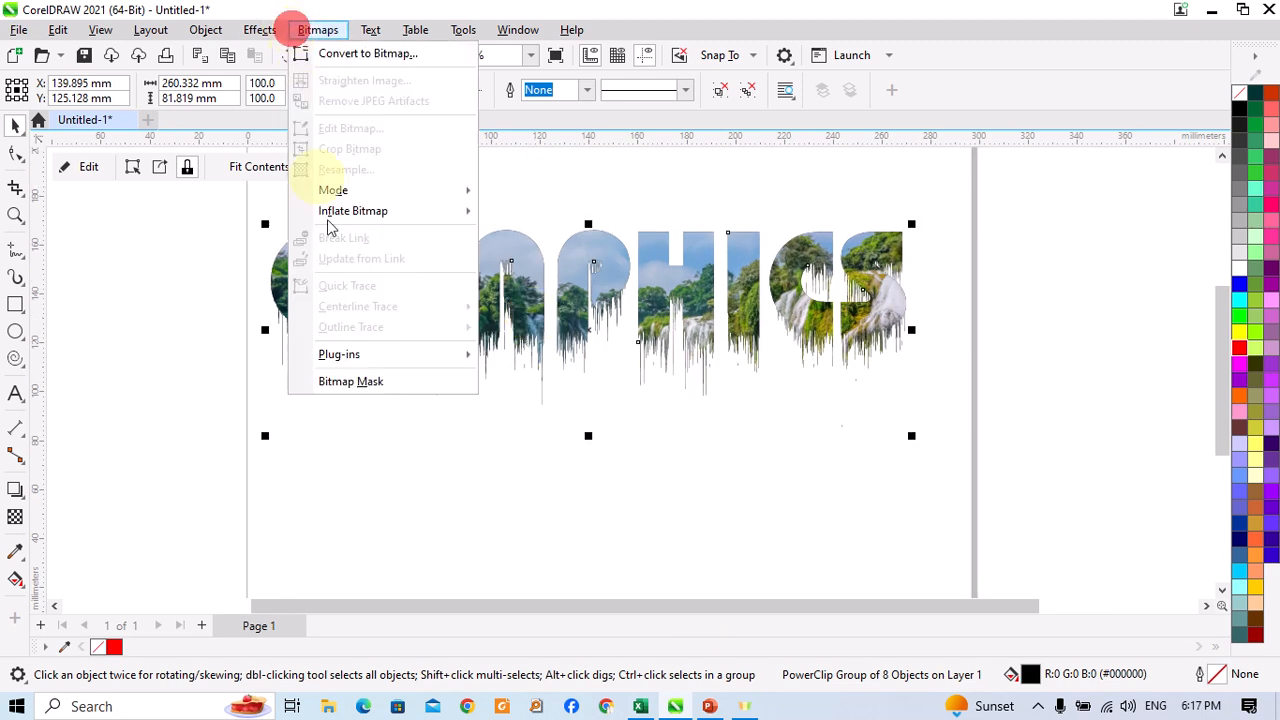